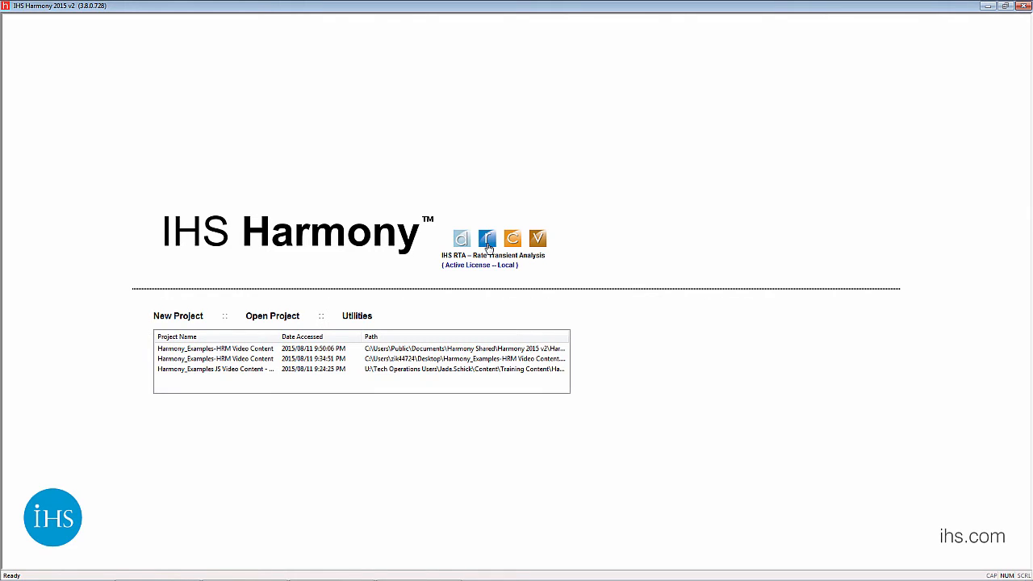
- Review the licence status of the installed Harmony modules
{"action": "left_click", "coordinate": [363, 318]}
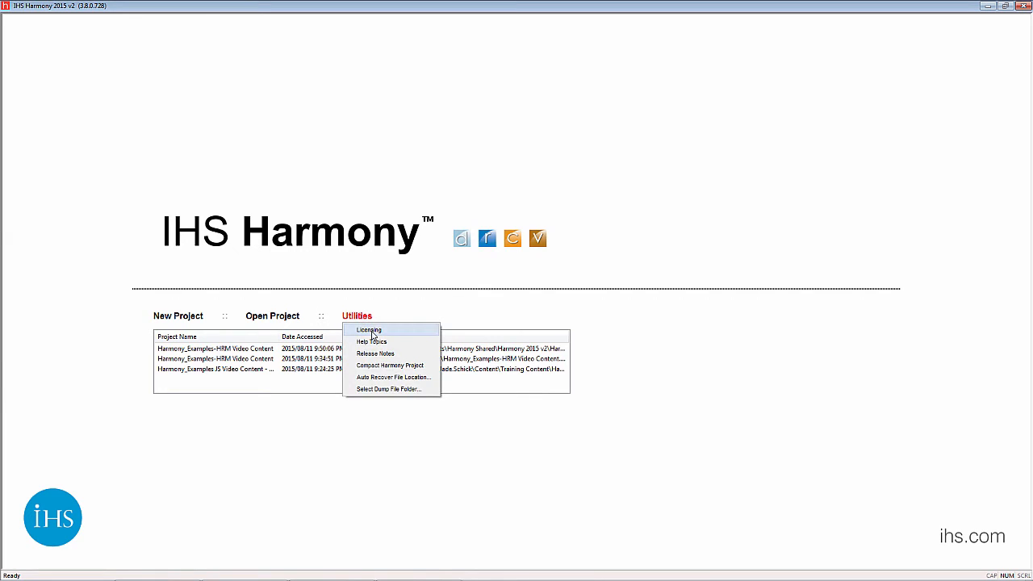
{"action": "left_click", "coordinate": [370, 331]}
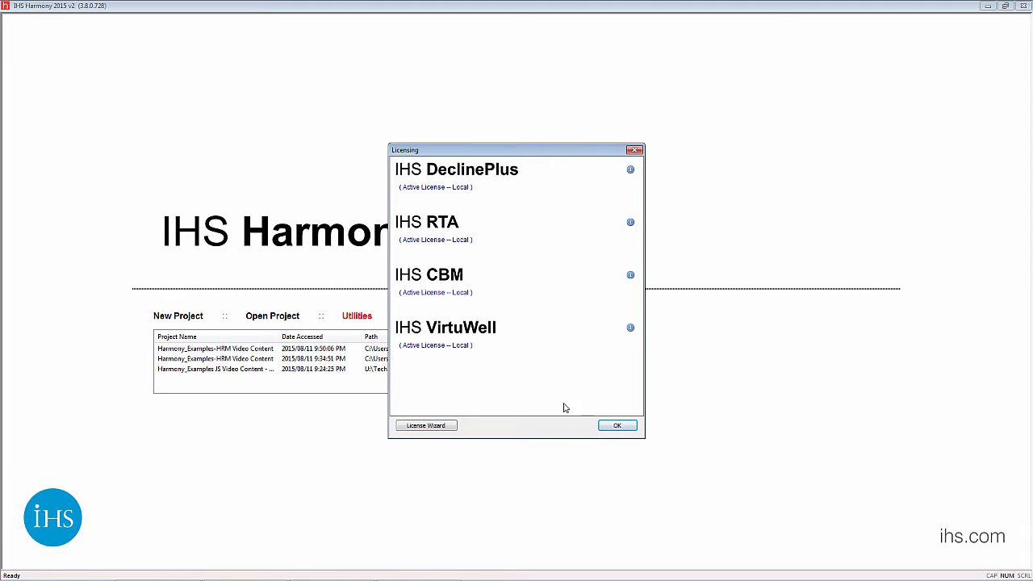
{"action": "left_click", "coordinate": [615, 426]}
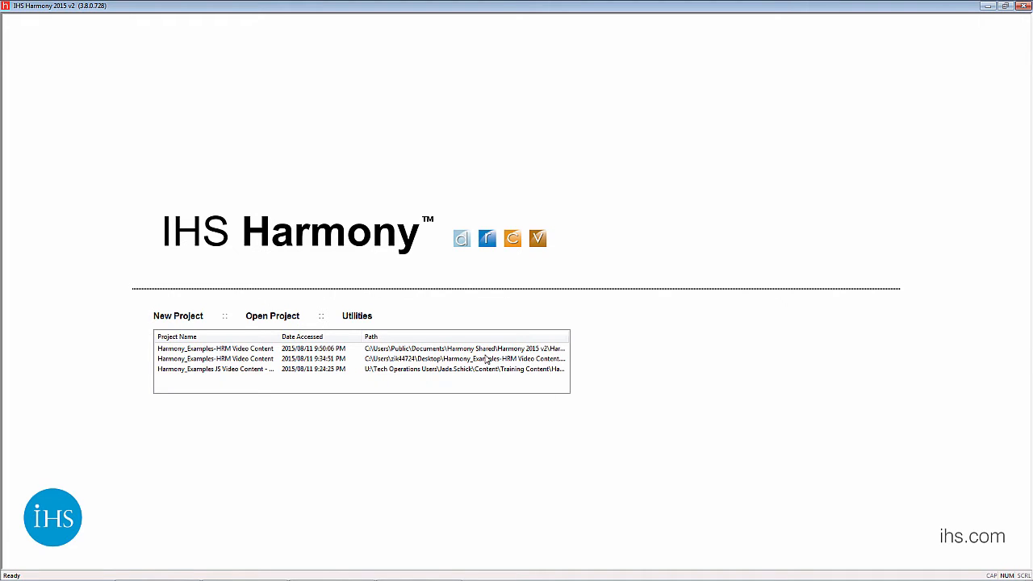
- Review the Reference Materials, Procedures, Contact Us and Training pages in the help topics, and close the help window
{"action": "left_click", "coordinate": [357, 315]}
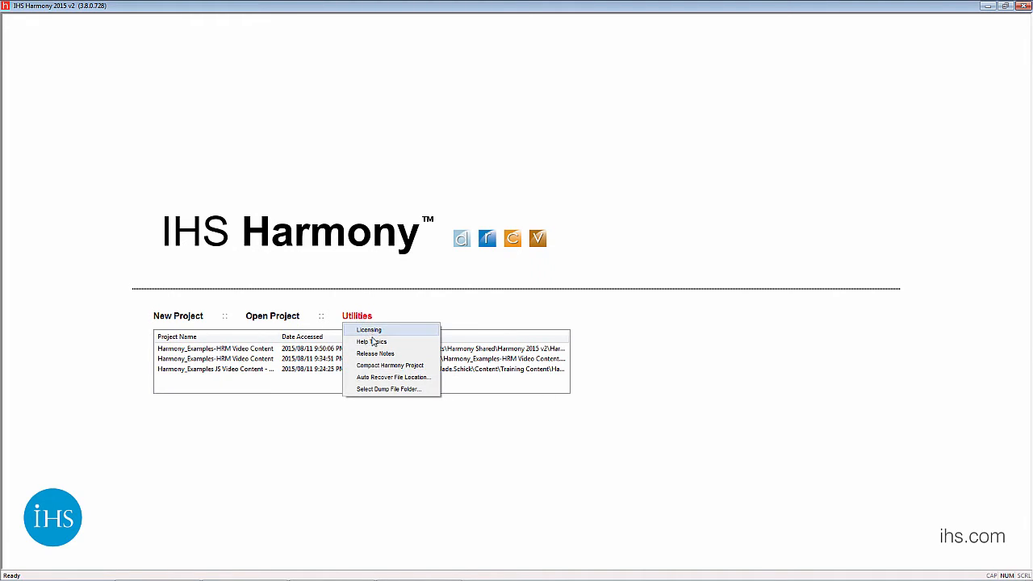
{"action": "left_click", "coordinate": [373, 342]}
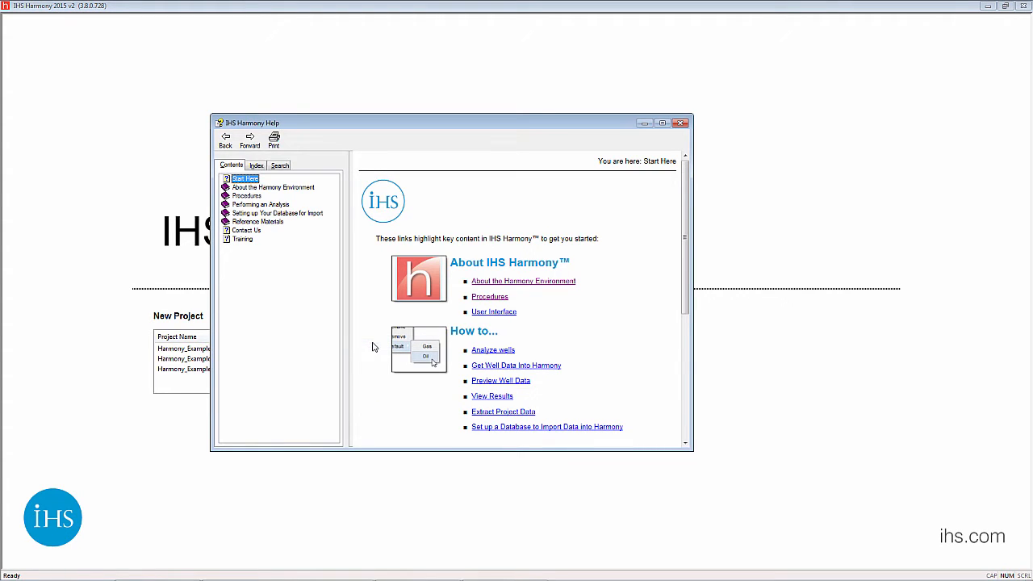
{"action": "left_click", "coordinate": [260, 223]}
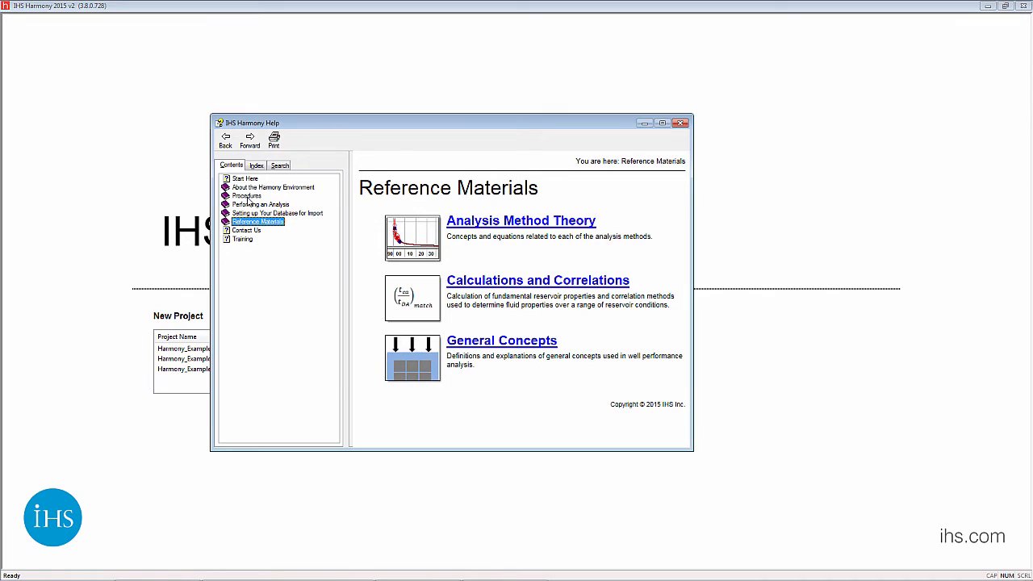
{"action": "left_click", "coordinate": [247, 196]}
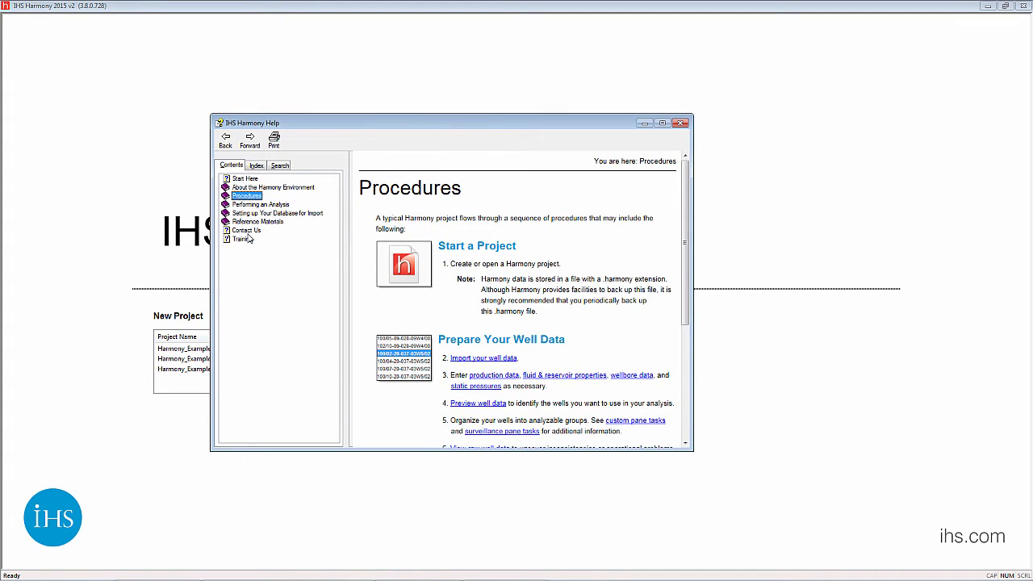
{"action": "left_click", "coordinate": [250, 232]}
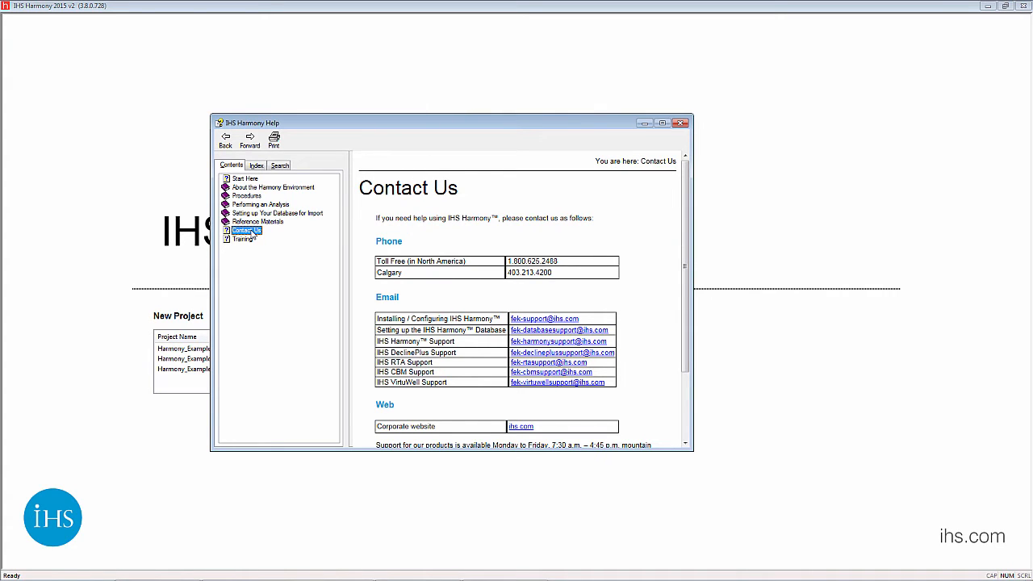
{"action": "left_click", "coordinate": [250, 240]}
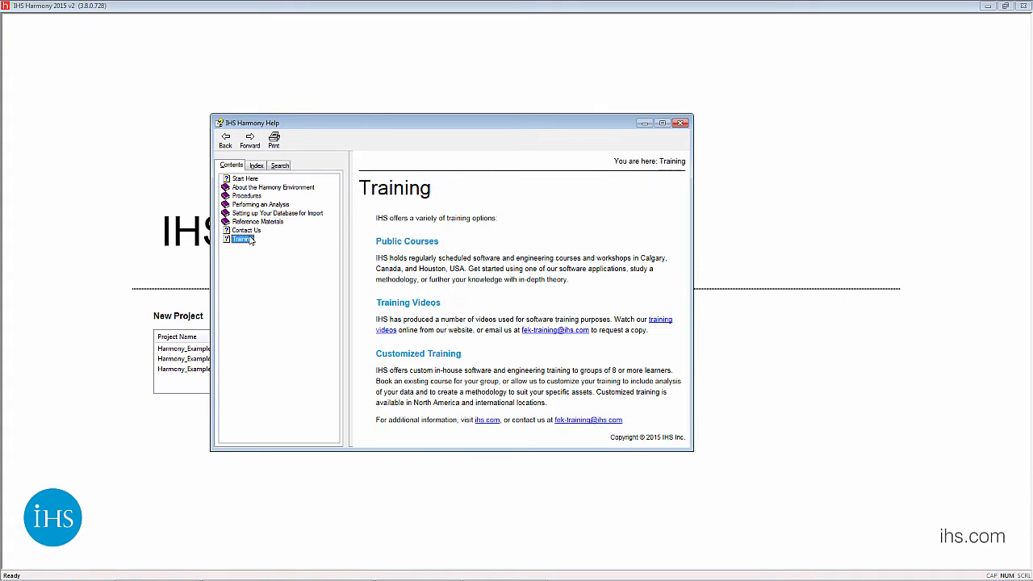
{"action": "left_click", "coordinate": [680, 124]}
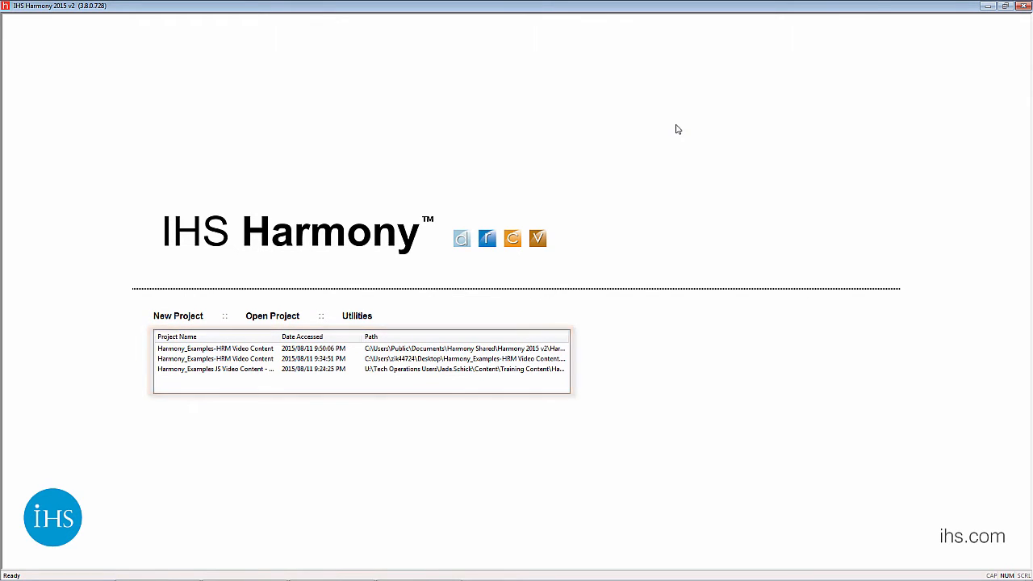
- Open the project Harmony_Examples-HRM Video Content from the Harmony 2015 v2 folder in Harmony Shared
{"action": "left_click", "coordinate": [280, 316]}
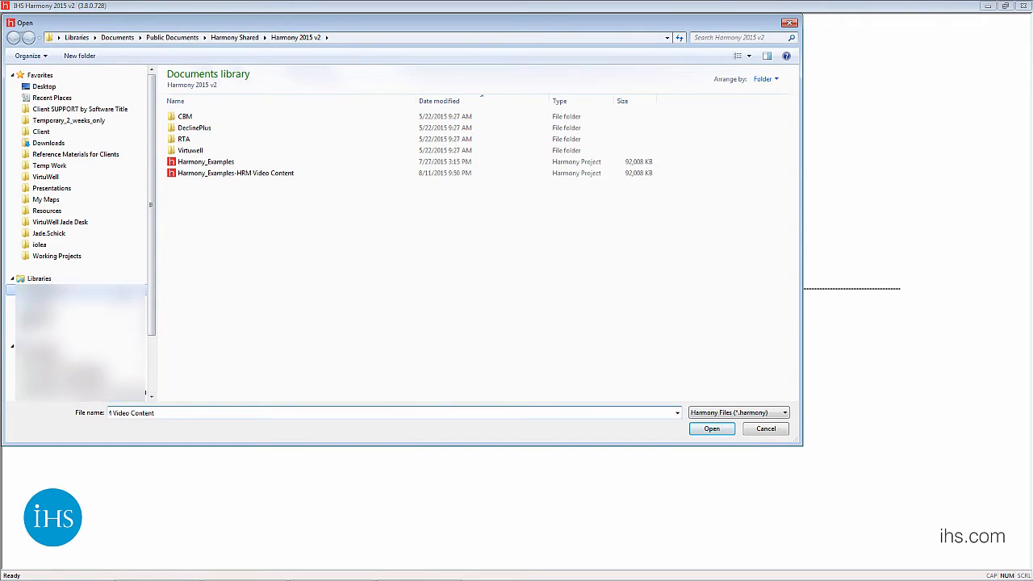
{"action": "left_click", "coordinate": [118, 290]}
{"action": "double_click", "coordinate": [193, 198]}
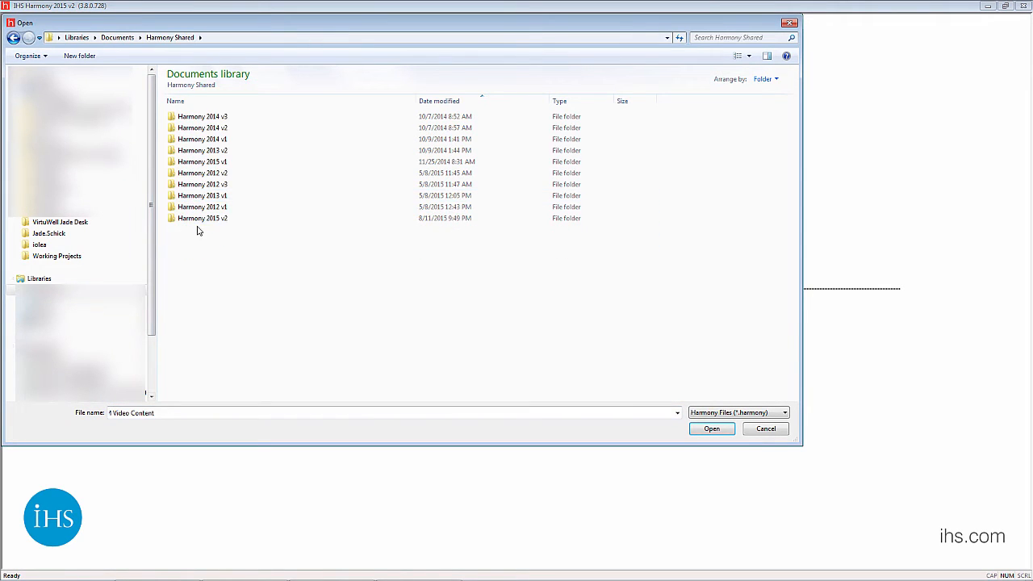
{"action": "double_click", "coordinate": [196, 219]}
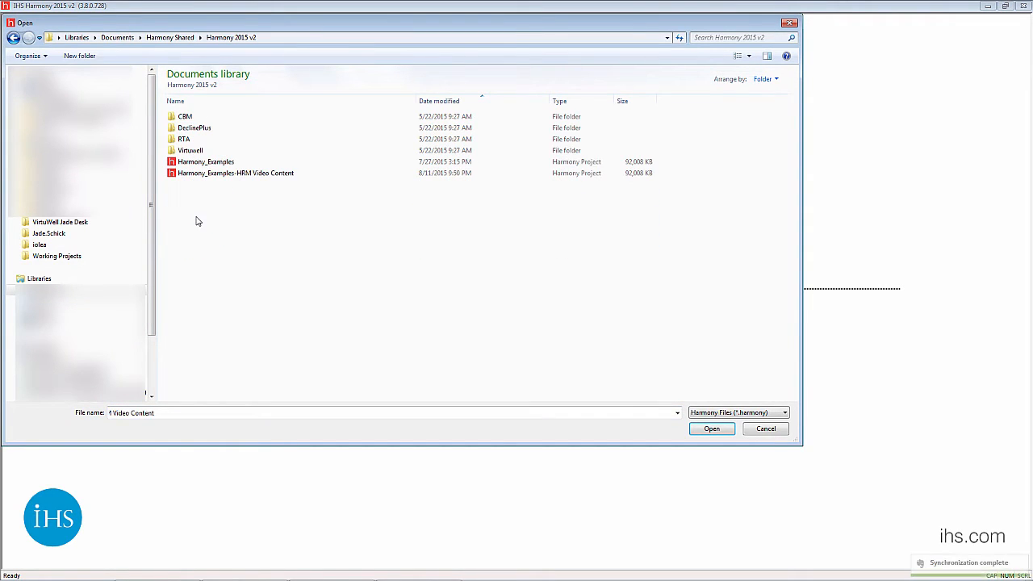
{"action": "left_click", "coordinate": [215, 174]}
{"action": "left_click", "coordinate": [707, 430]}
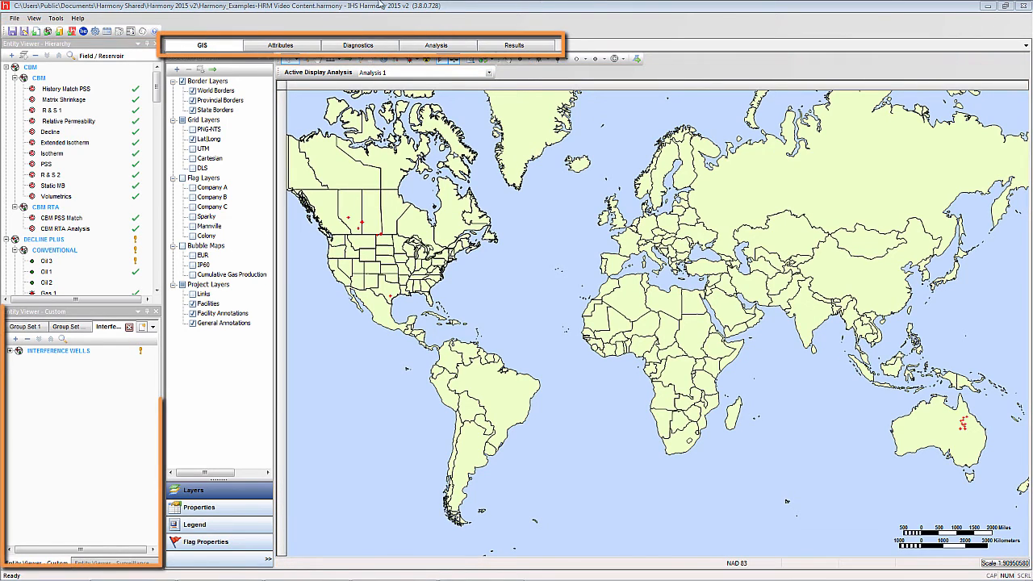
{"action": "left_click", "coordinate": [14, 18]}
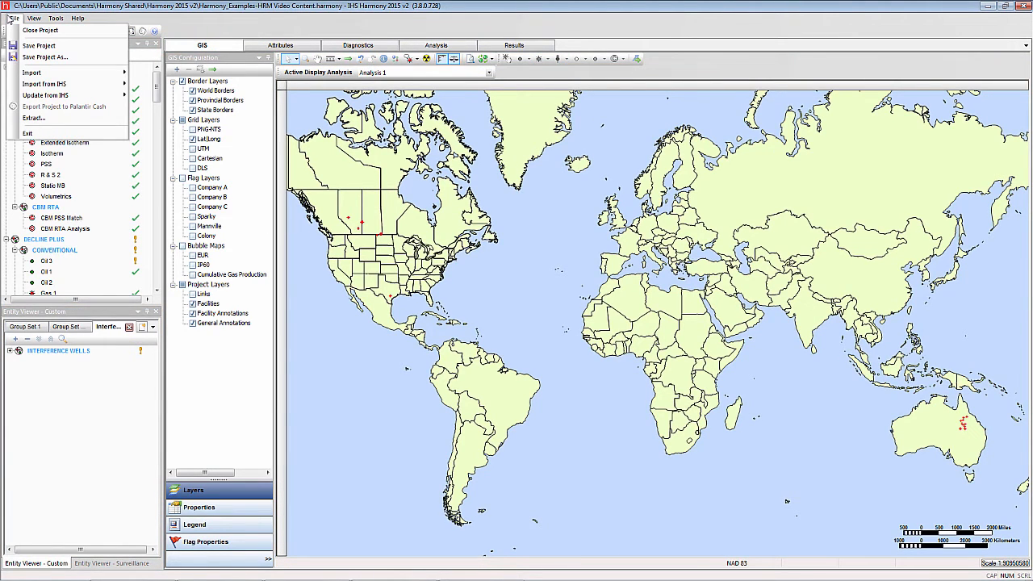
{"action": "left_click", "coordinate": [10, 18]}
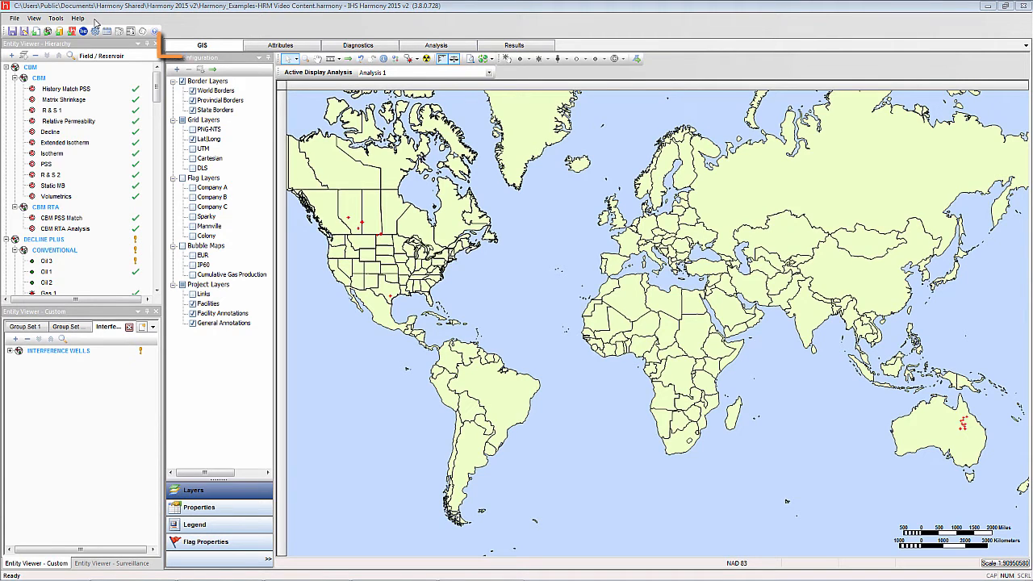
- Show the Sparky, Mannville and Colony flag layers on the map for the Canadian well cluster just east of 110°W
{"action": "left_click", "coordinate": [307, 59]}
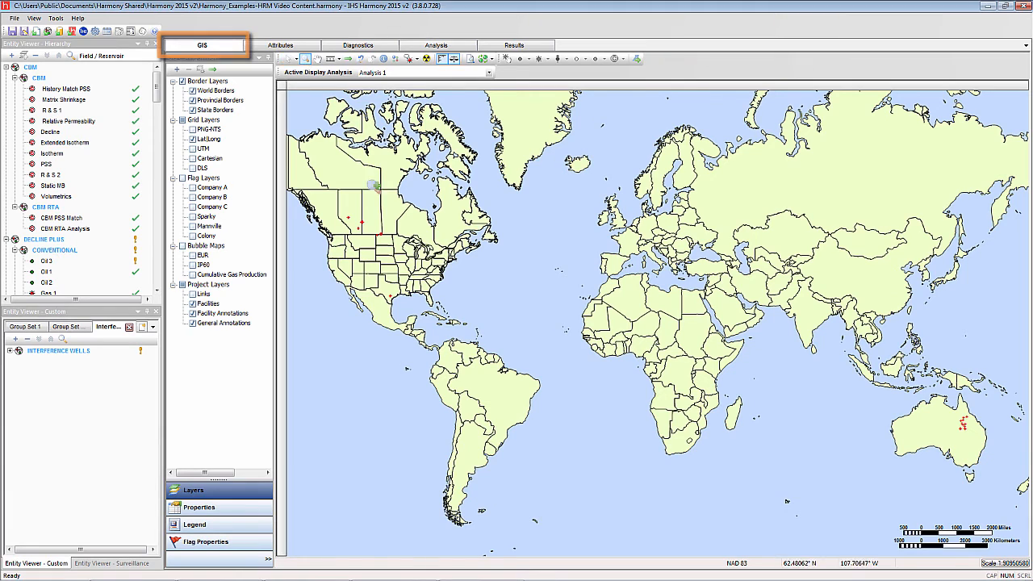
{"action": "left_click_drag", "start_coordinate": [362, 216], "coordinate": [377, 227]}
{"action": "left_click_drag", "start_coordinate": [562, 279], "coordinate": [660, 361]}
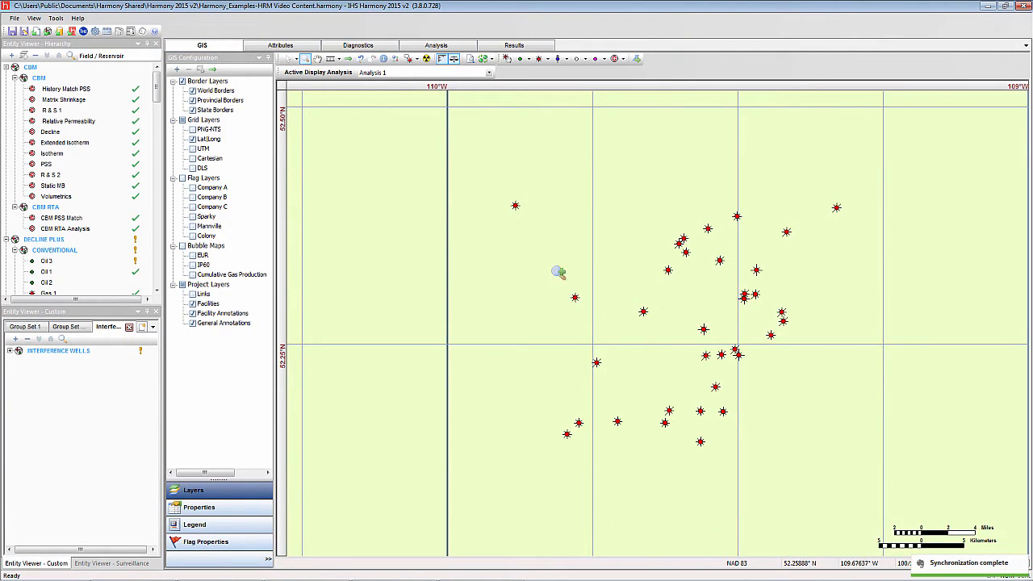
{"action": "left_click", "coordinate": [289, 61]}
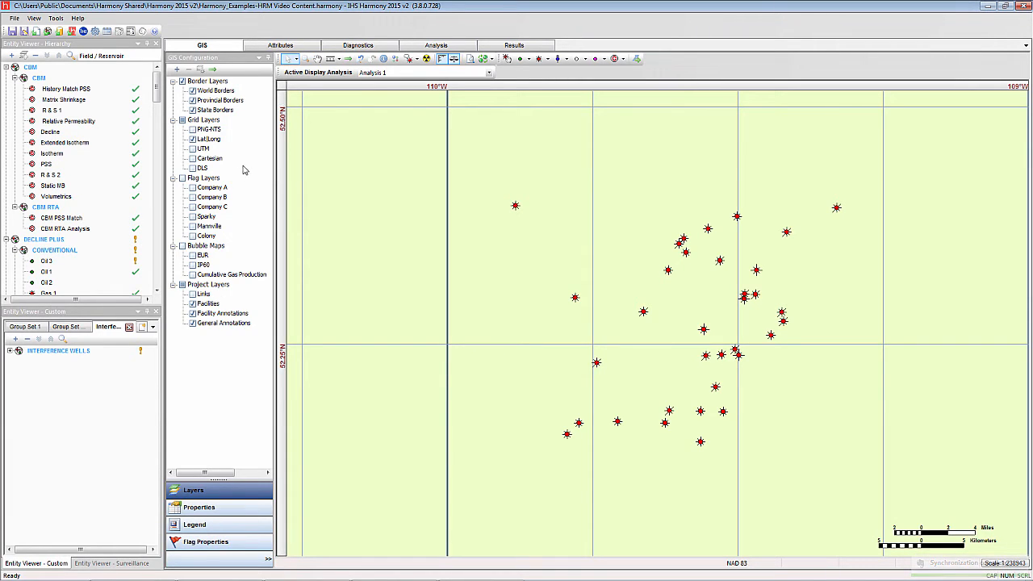
{"action": "left_click", "coordinate": [193, 218]}
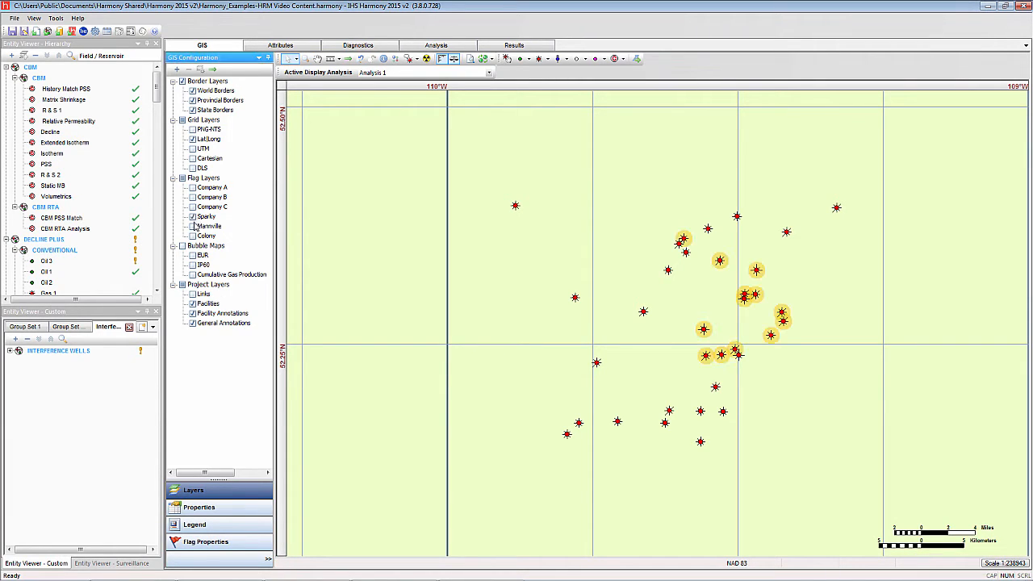
{"action": "left_click", "coordinate": [193, 226]}
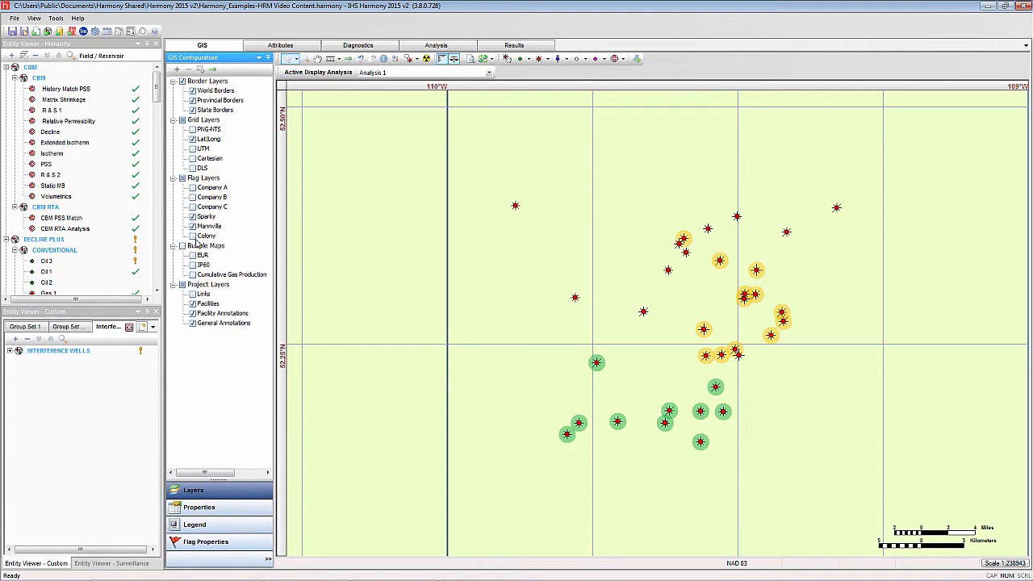
{"action": "left_click", "coordinate": [193, 236]}
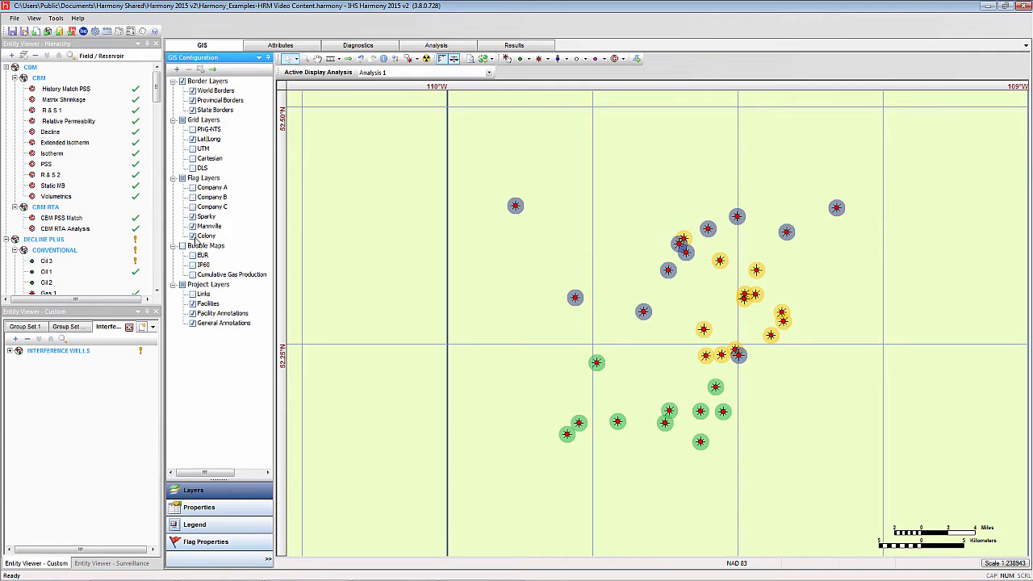
- Replace the three flag layers with the Cumulative Gas Production bubble map and select all wells in the cluster
{"action": "left_click", "coordinate": [192, 235]}
{"action": "left_click", "coordinate": [192, 227]}
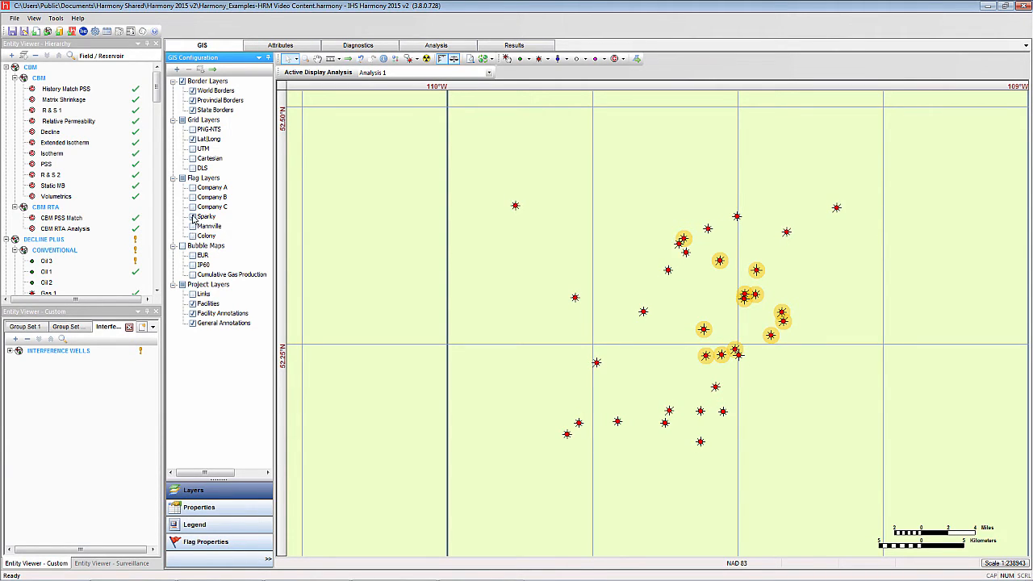
{"action": "left_click", "coordinate": [191, 217]}
{"action": "left_click", "coordinate": [192, 275]}
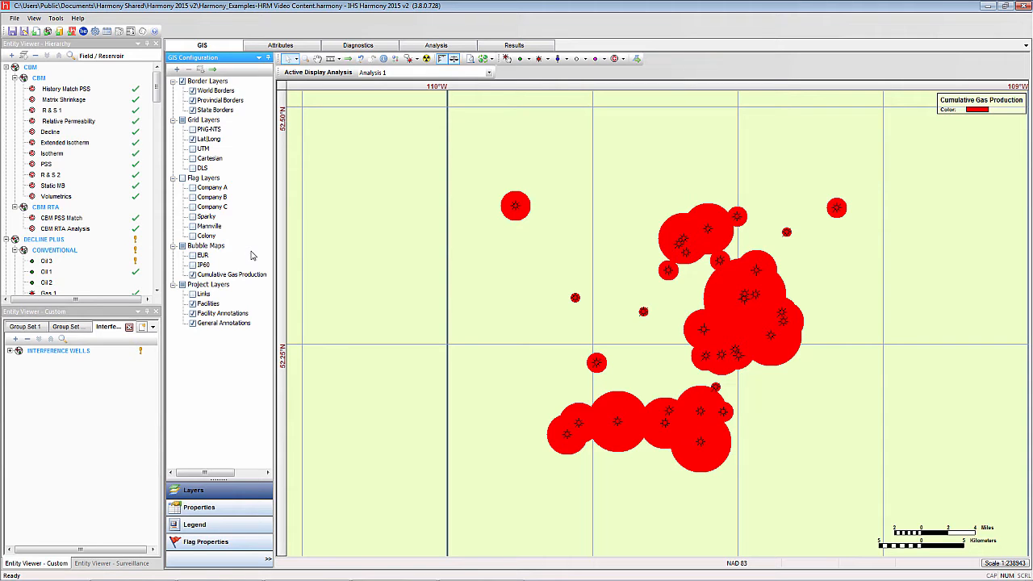
{"action": "left_click_drag", "start_coordinate": [489, 185], "coordinate": [895, 470]}
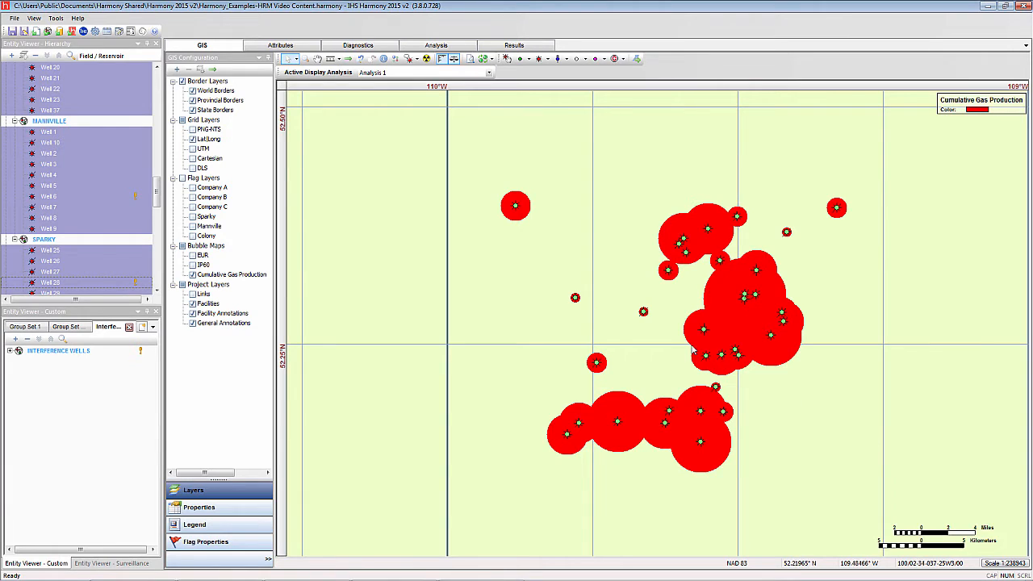
- Clear the attributes chosen for the selected wells' table and include only Entity Name, Current Status and Formation
{"action": "left_click", "coordinate": [282, 45]}
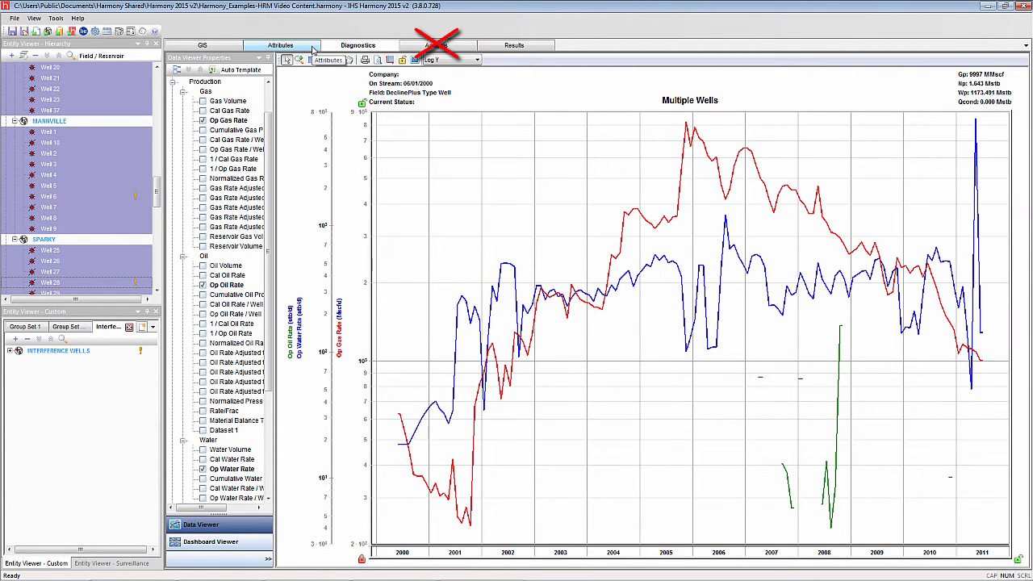
{"action": "left_click", "coordinate": [312, 50]}
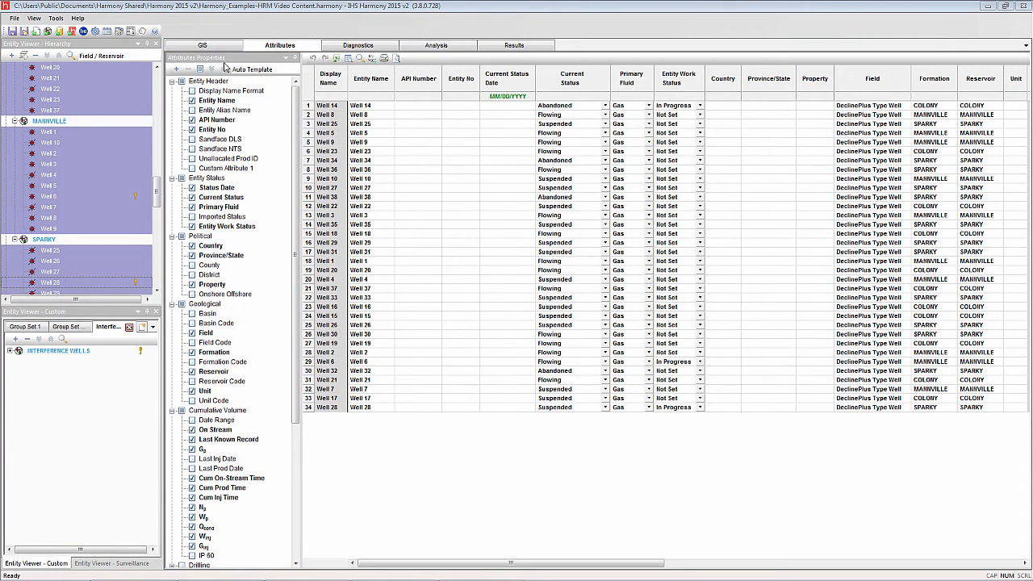
{"action": "left_click", "coordinate": [199, 71]}
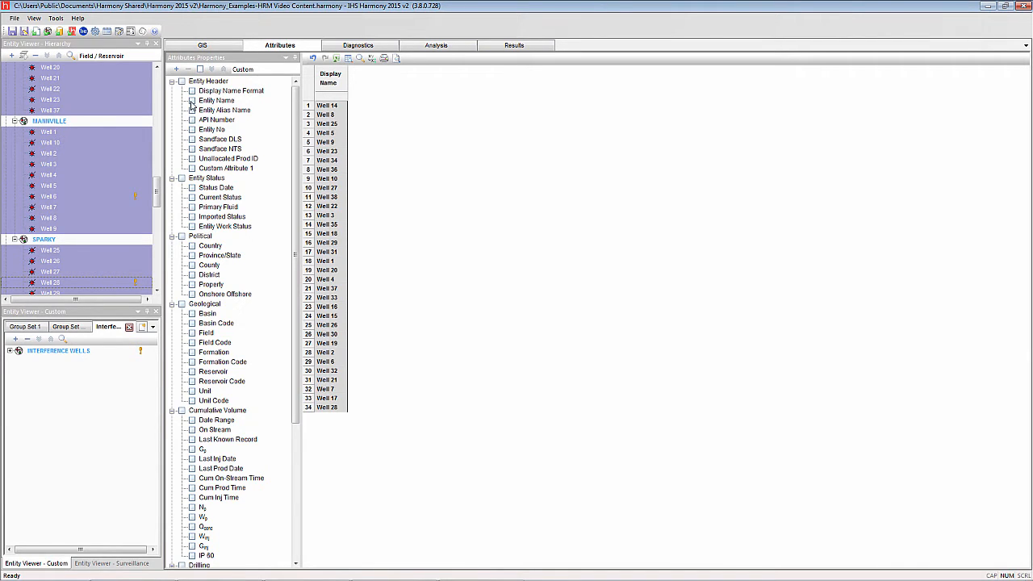
{"action": "left_click", "coordinate": [192, 101]}
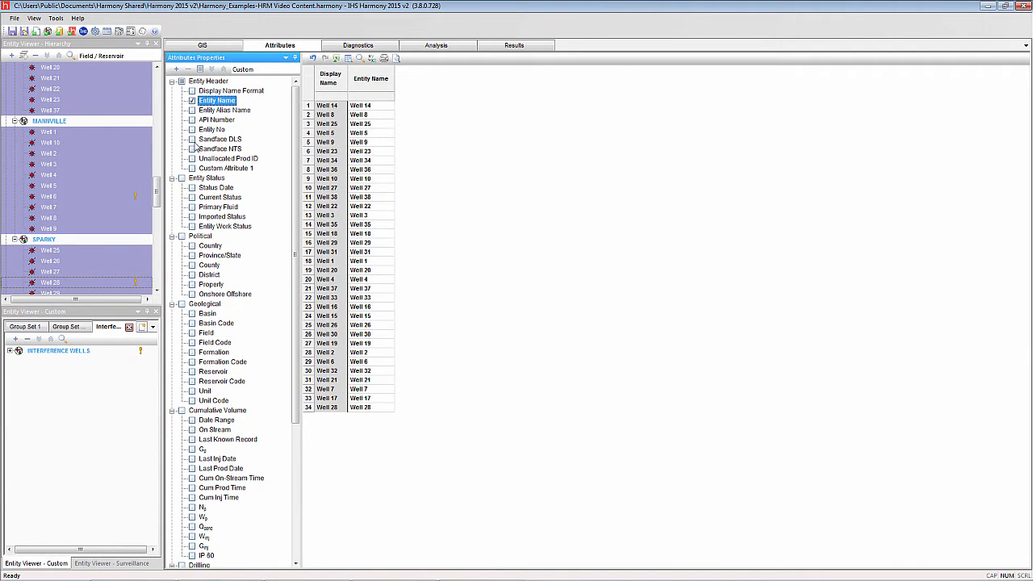
{"action": "left_click", "coordinate": [192, 196]}
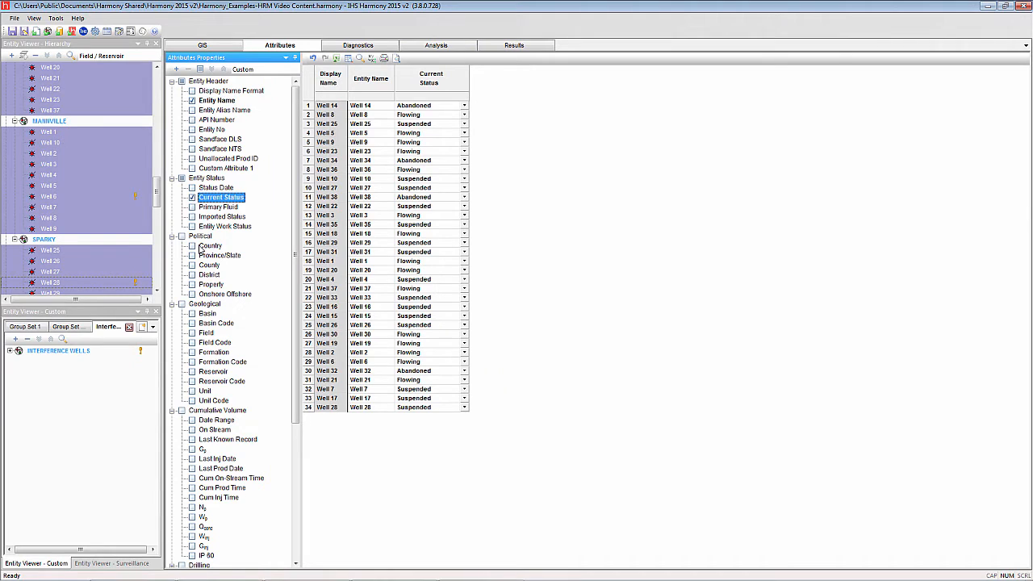
{"action": "left_click", "coordinate": [192, 352]}
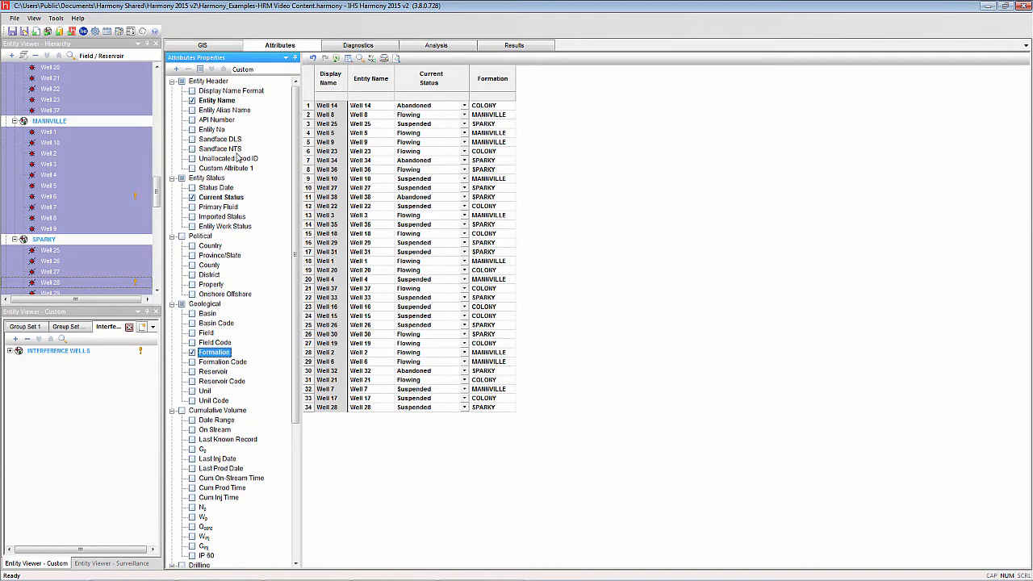
- Save the current attribute selection as a template named Header Data
{"action": "left_click", "coordinate": [280, 70]}
{"action": "left_click", "coordinate": [275, 79]}
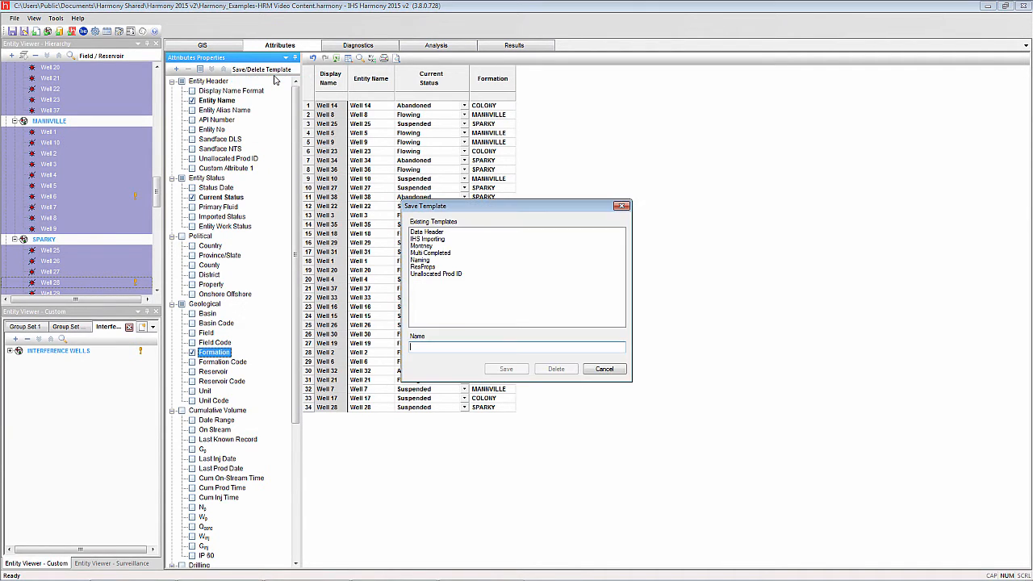
{"action": "type", "text": "Header Data"}
{"action": "key", "text": "Return"}
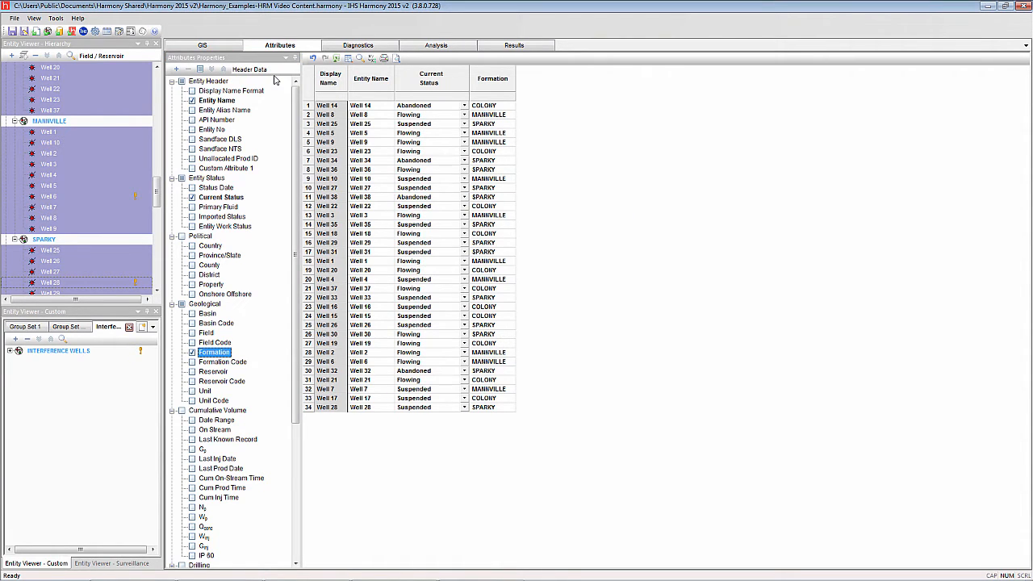
- Move the Current Status column after Formation and sort the attributes table by Formation
{"action": "left_click_drag", "start_coordinate": [462, 82], "coordinate": [507, 86]}
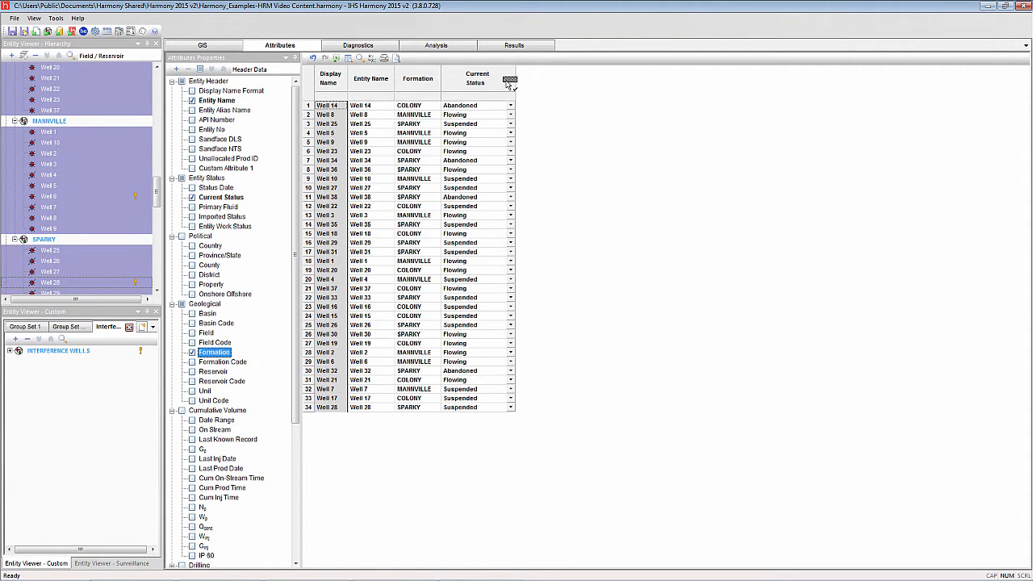
{"action": "left_click", "coordinate": [417, 79]}
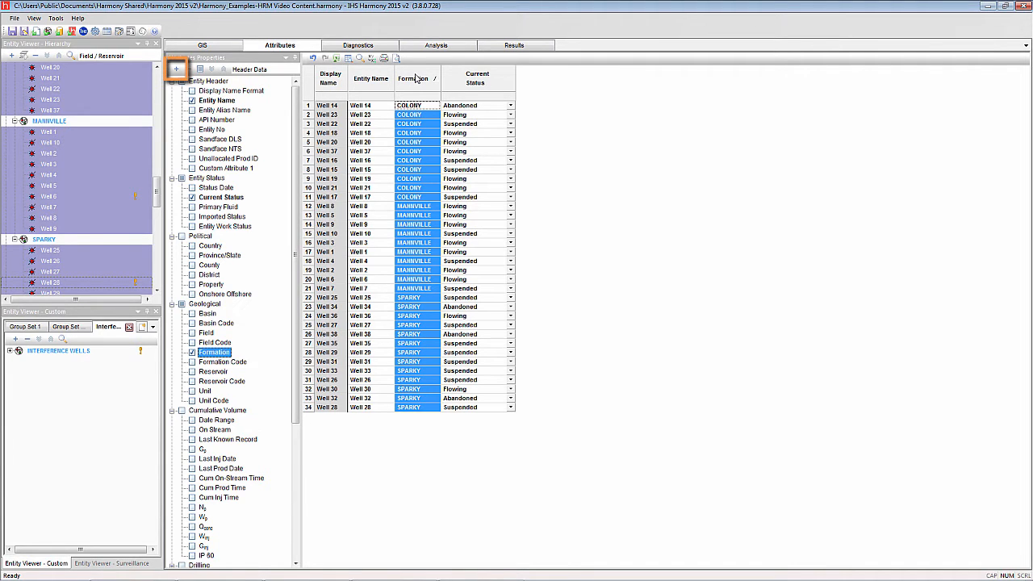
- View the diagnostic production plots of the unconventional wells Bakken 1, Bakken 2, Eagleford Gas-Condensate and Marcellus
{"action": "left_click", "coordinate": [365, 45]}
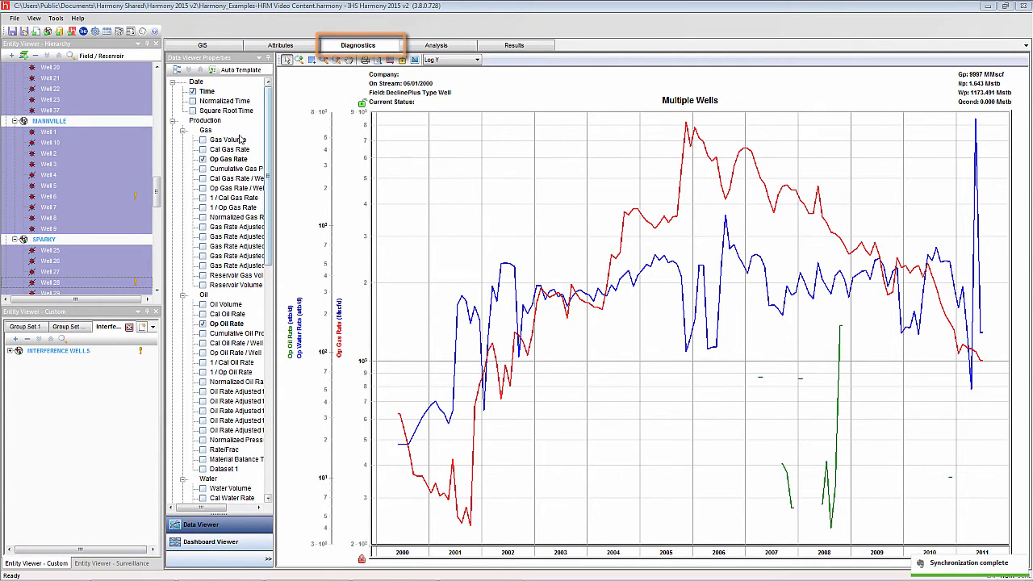
{"action": "left_click_drag", "start_coordinate": [157, 195], "coordinate": [165, 260]}
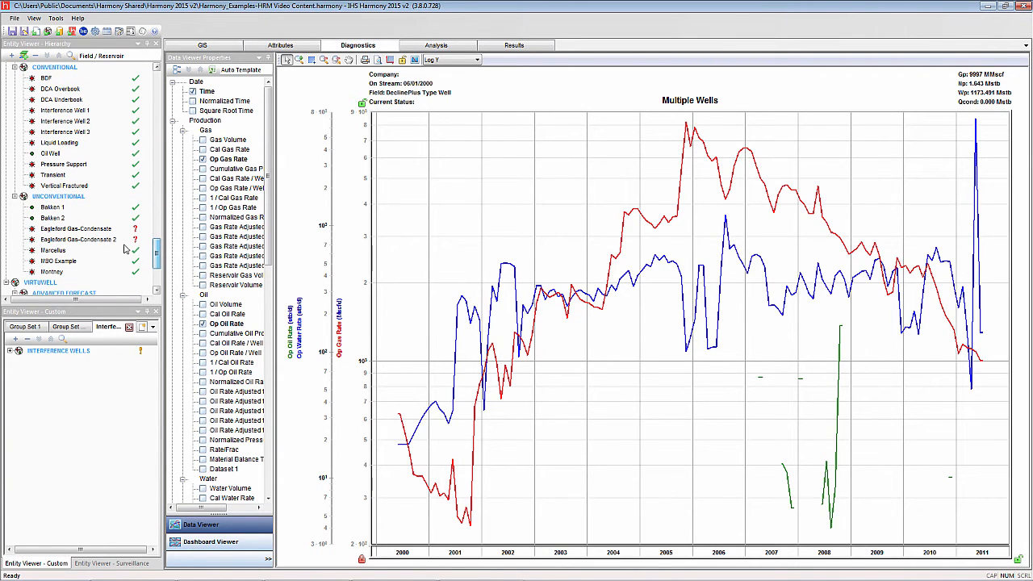
{"action": "left_click", "coordinate": [66, 208]}
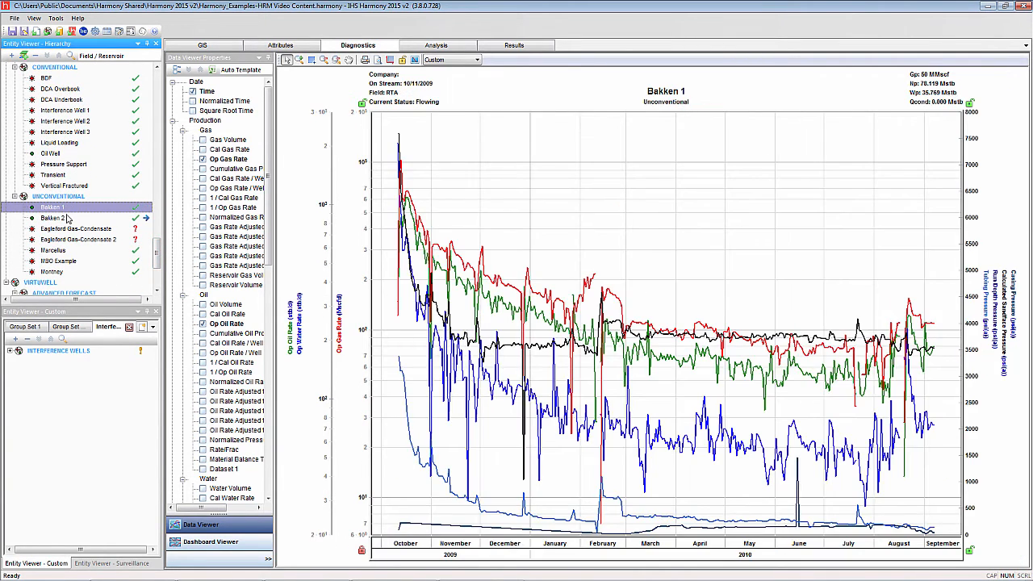
{"action": "left_click", "coordinate": [68, 218]}
{"action": "left_click", "coordinate": [74, 229]}
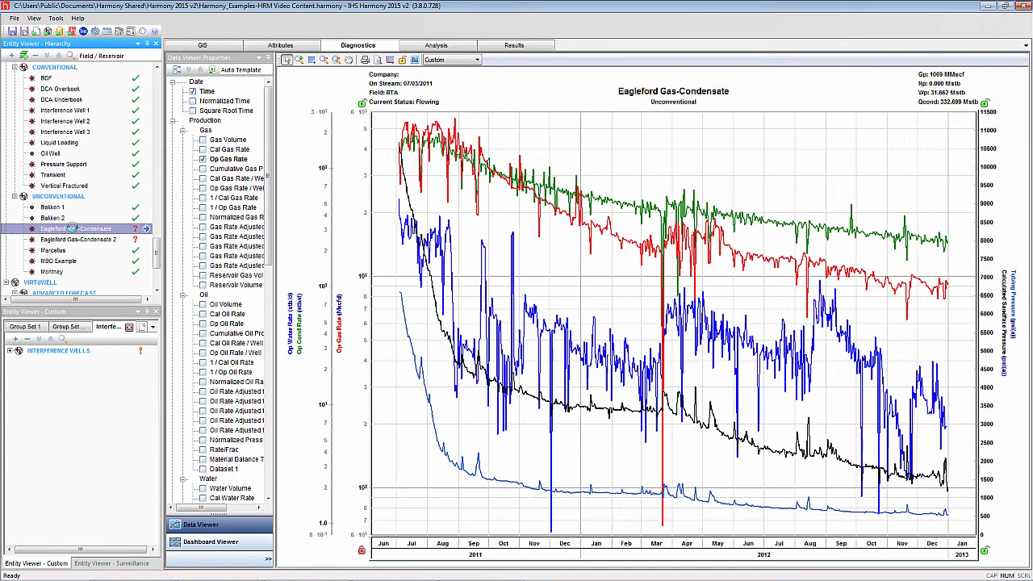
{"action": "left_click", "coordinate": [71, 252]}
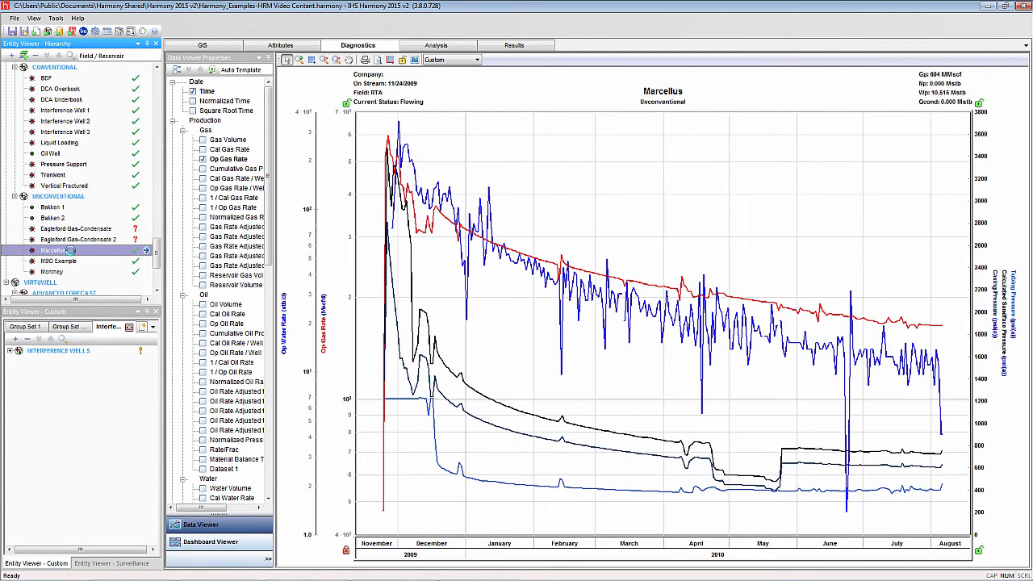
- Plot Bakken 1 and Marcellus together as individual data and return the plot to the Auto Template
{"action": "left_click", "coordinate": [75, 207], "text": "ctrl"}
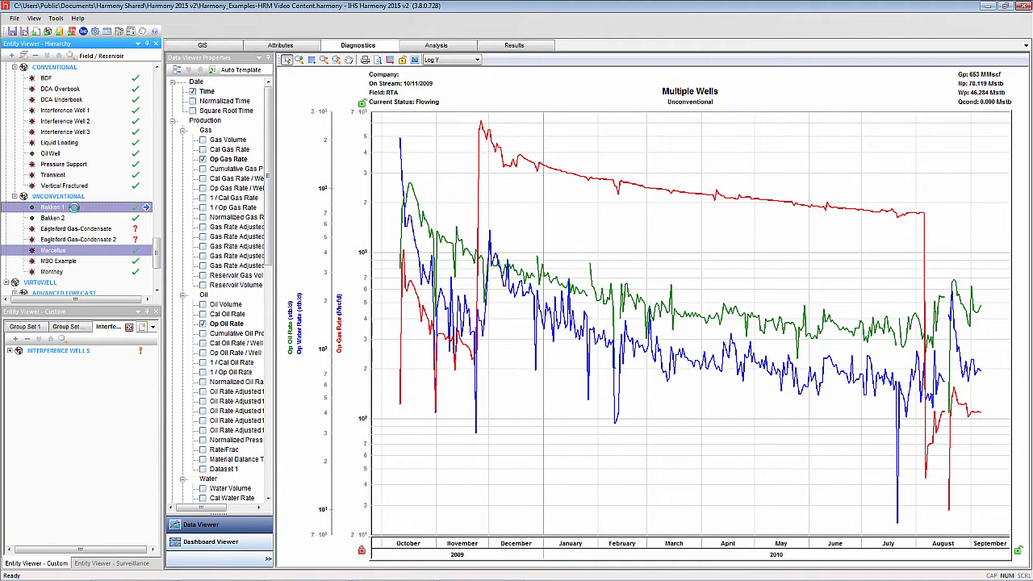
{"action": "left_click", "coordinate": [415, 60]}
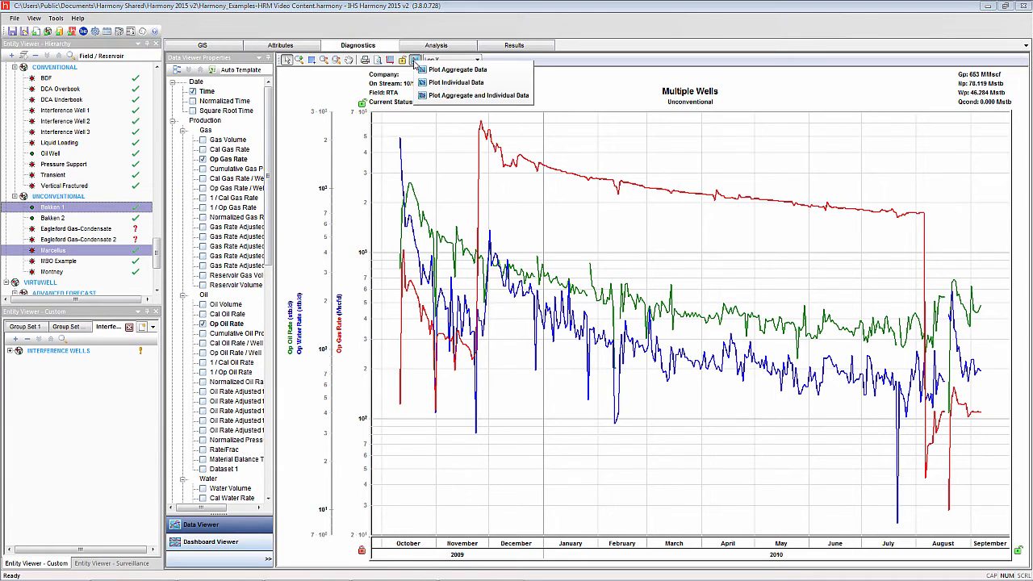
{"action": "left_click", "coordinate": [440, 83]}
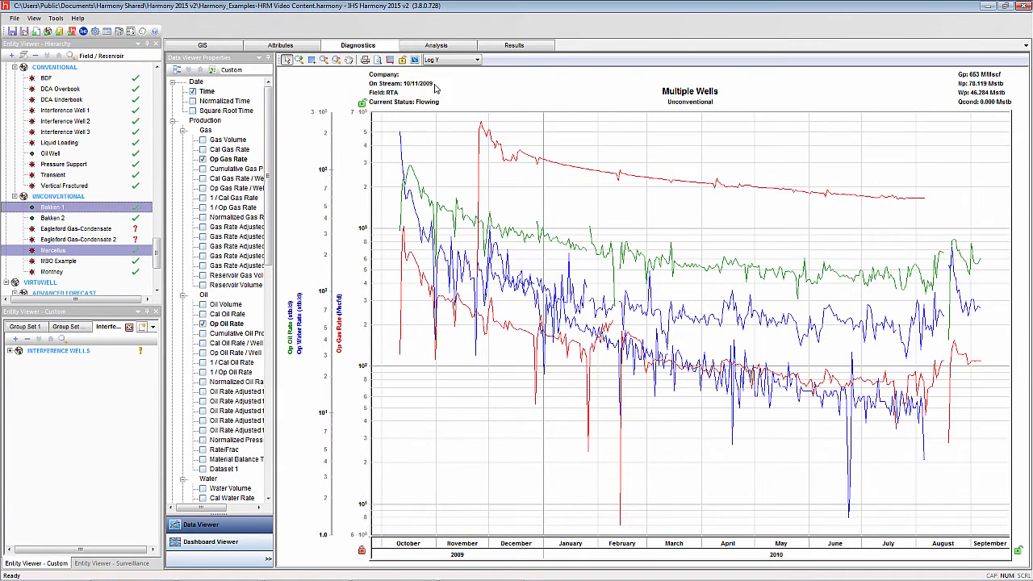
{"action": "left_click", "coordinate": [266, 70]}
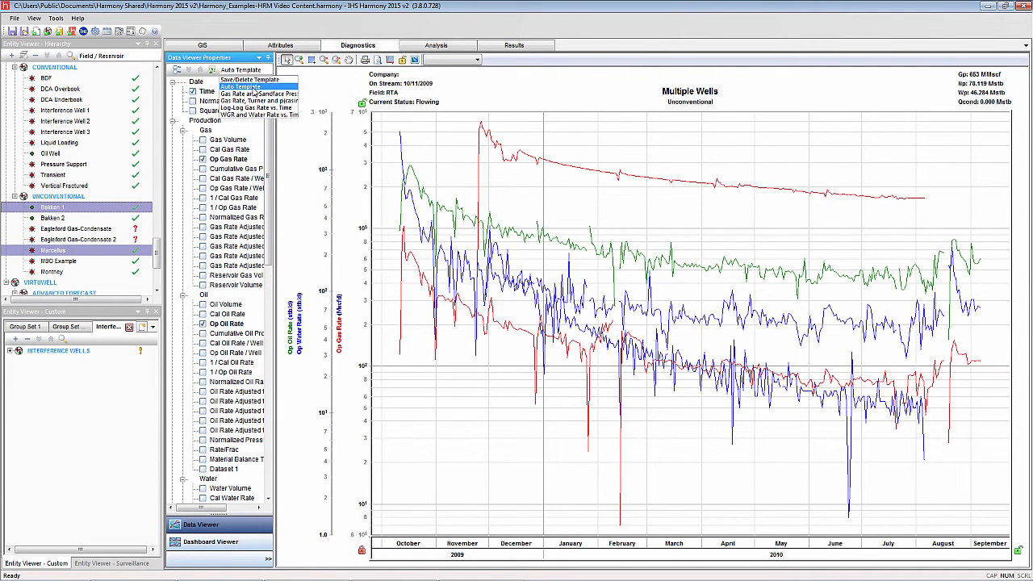
{"action": "left_click", "coordinate": [242, 86]}
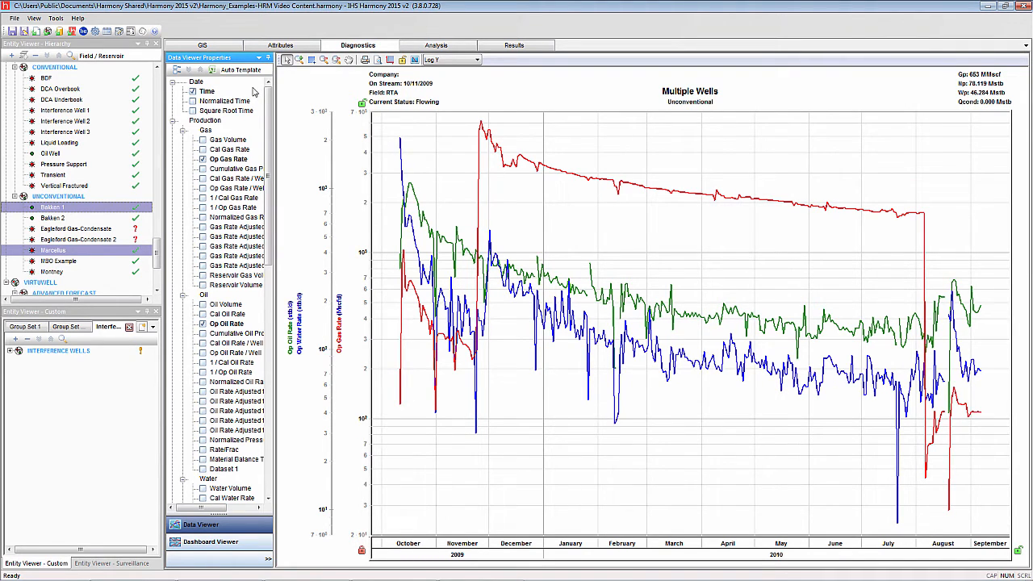
- Show the Eagleford Gas-Condensate well's diagnostic plot and remove Op Water Rate and Op Cond Rate from it
{"action": "left_click", "coordinate": [100, 230]}
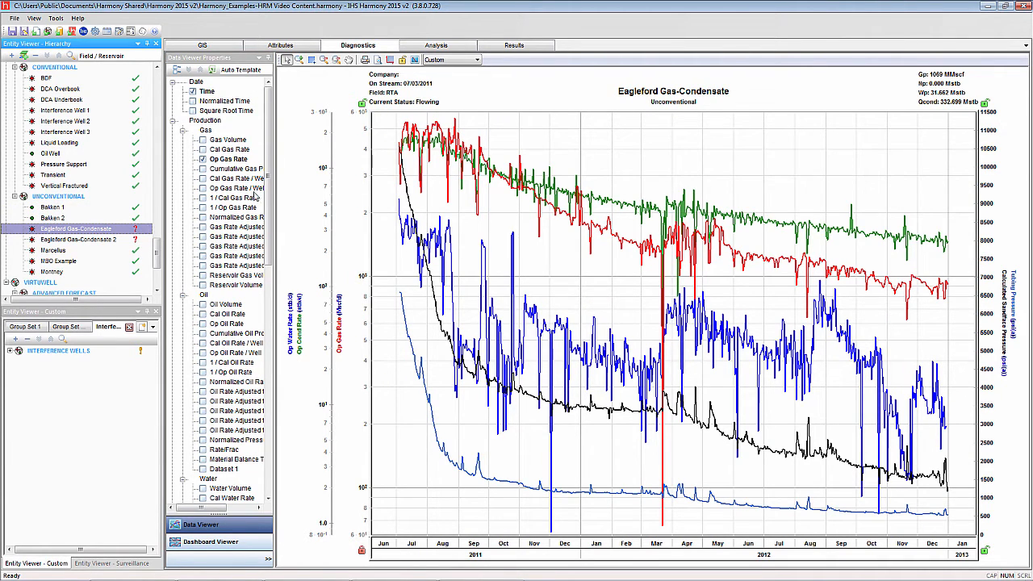
{"action": "scroll", "coordinate": [270, 200], "scroll_direction": "down", "scroll_amount": 1}
{"action": "scroll", "coordinate": [269, 200], "scroll_direction": "down", "scroll_amount": 3}
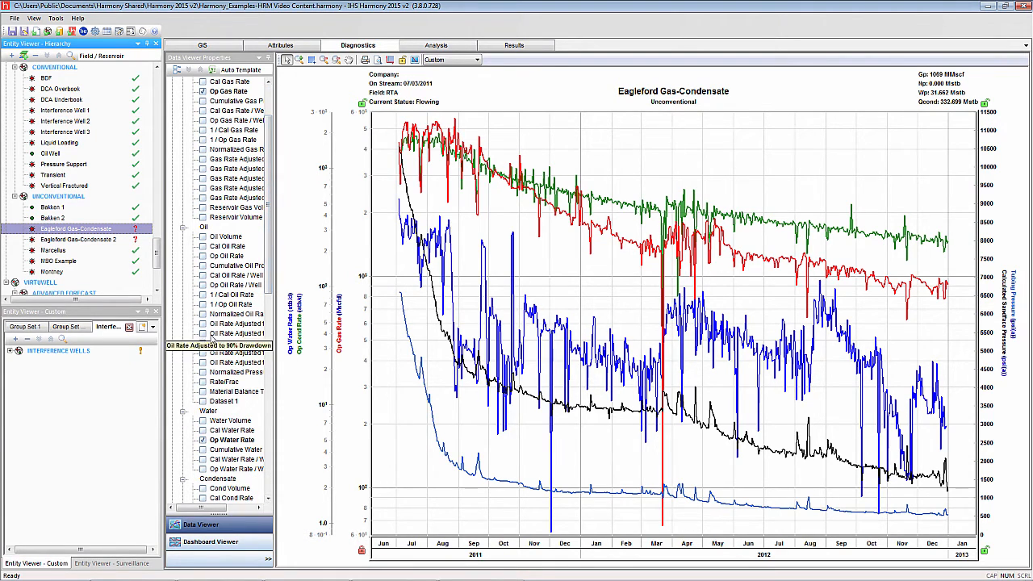
{"action": "left_click", "coordinate": [203, 441]}
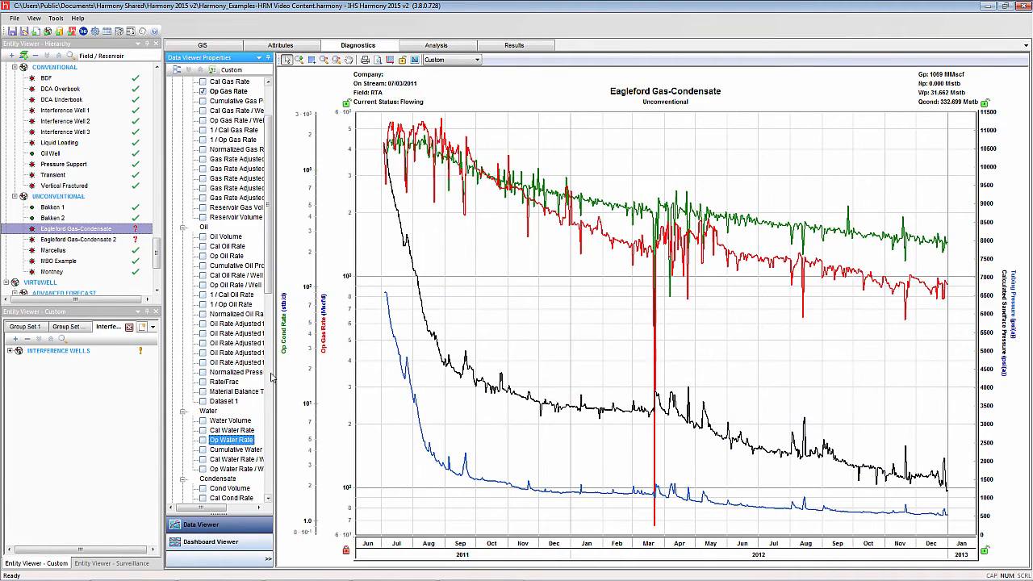
{"action": "left_click_drag", "start_coordinate": [282, 333], "coordinate": [229, 315]}
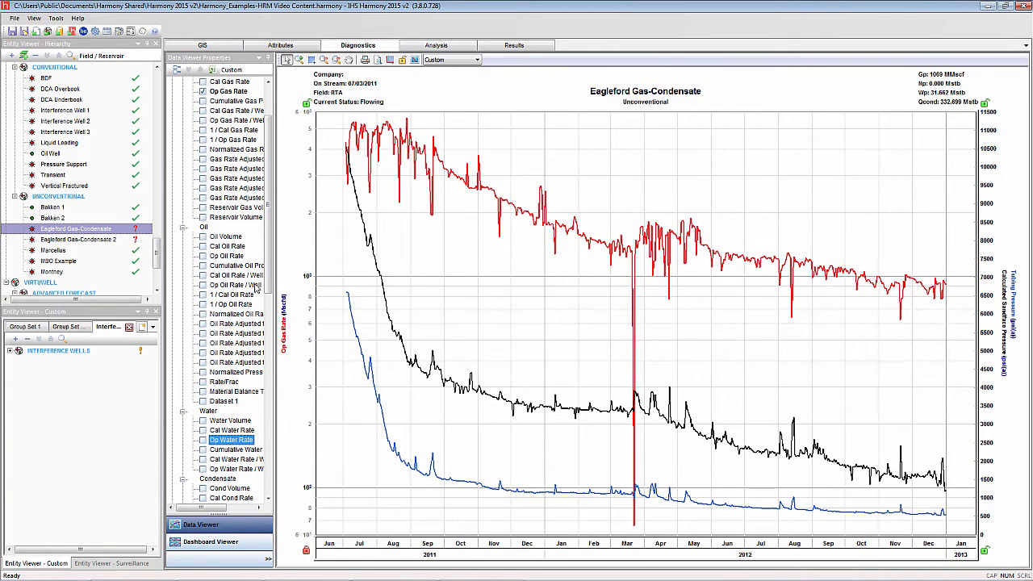
- Add the Coleman Rate curve to the Eagleford Gas-Condensate plot
{"action": "scroll", "coordinate": [267, 272], "scroll_direction": "down", "scroll_amount": 12}
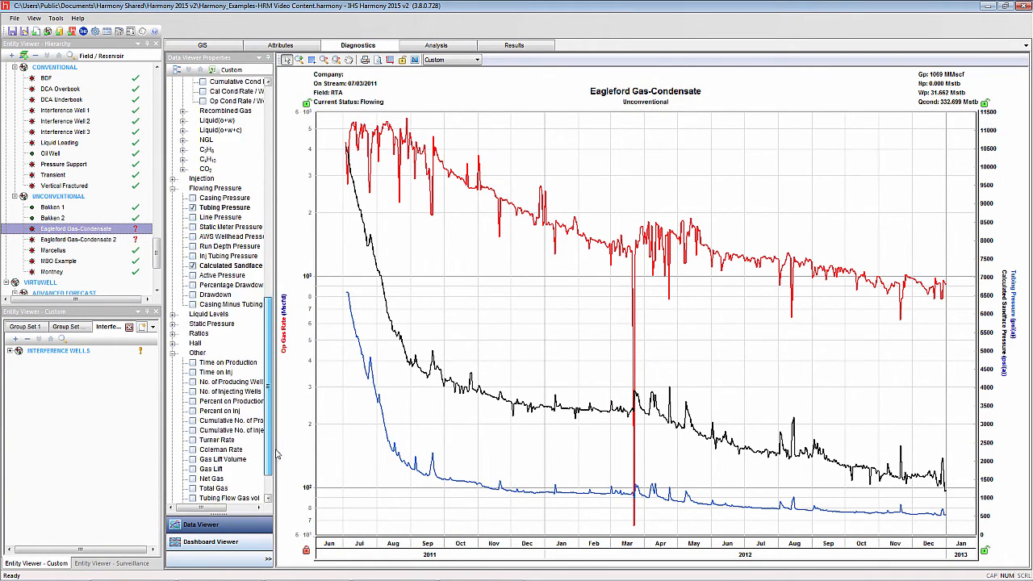
{"action": "left_click", "coordinate": [214, 411]}
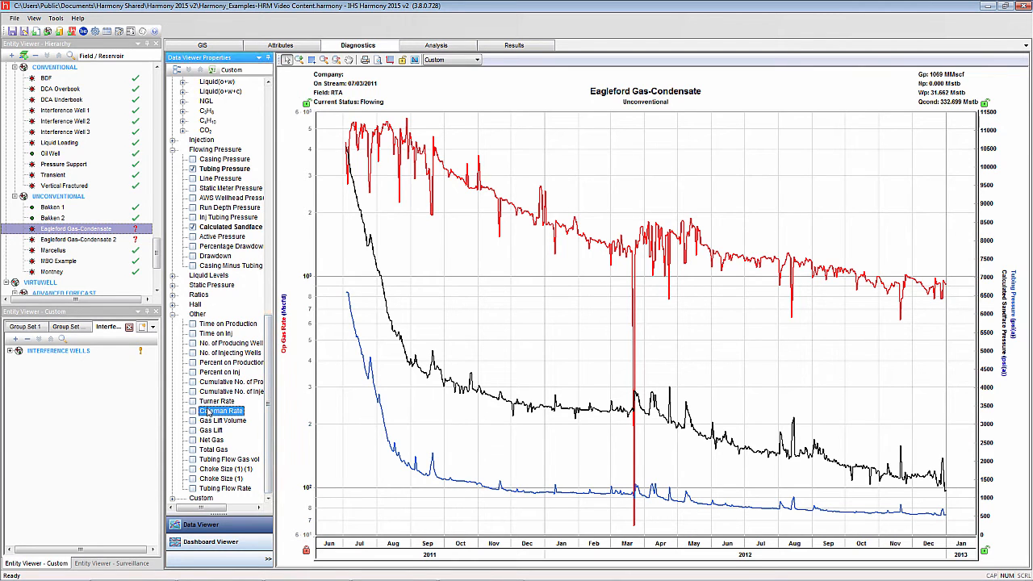
{"action": "left_click", "coordinate": [193, 410]}
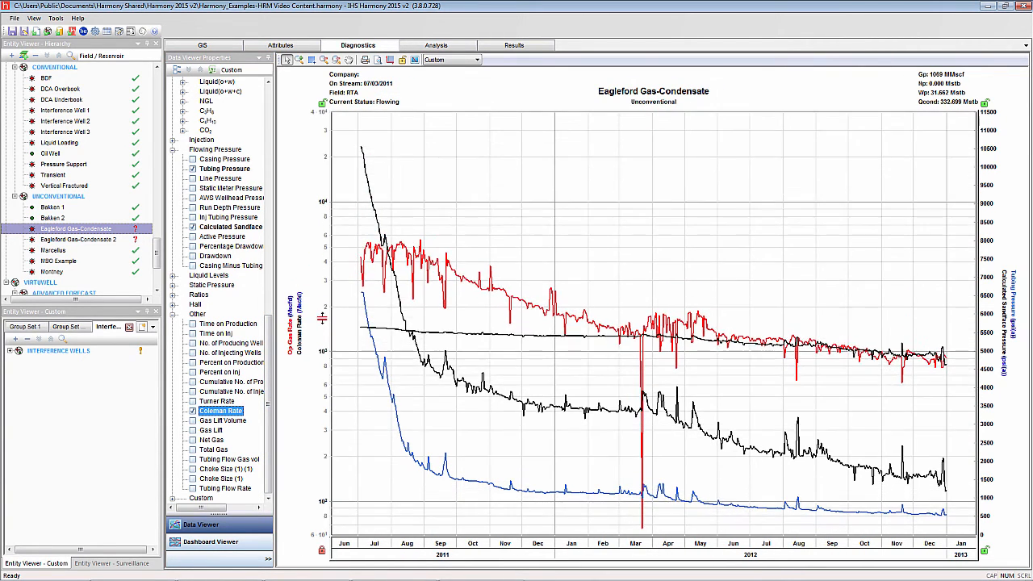
- Save the current plot setup as a template named Liquid Loading in the Custom category
{"action": "left_click", "coordinate": [253, 72]}
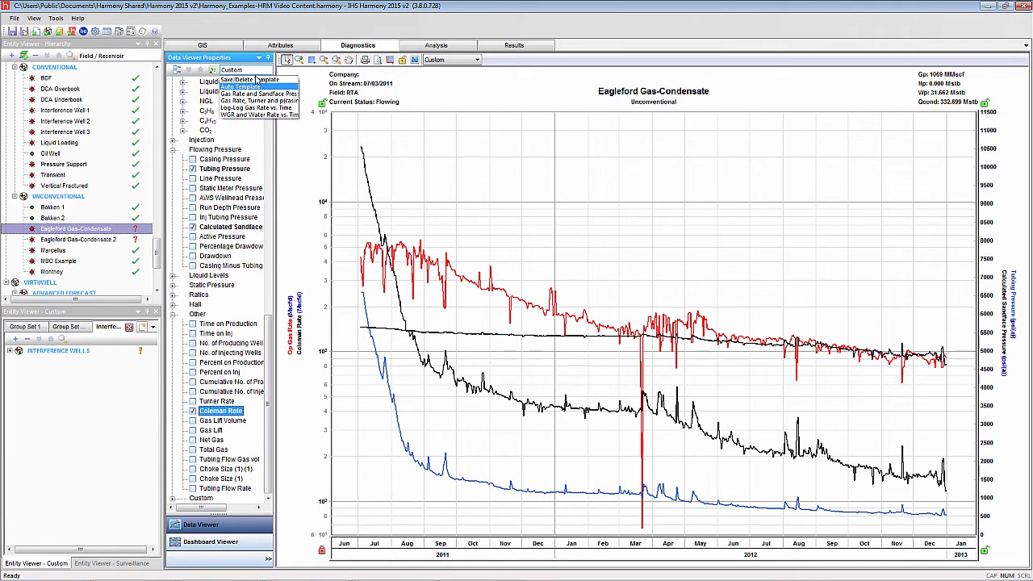
{"action": "left_click", "coordinate": [258, 84]}
{"action": "type", "text": "L"}
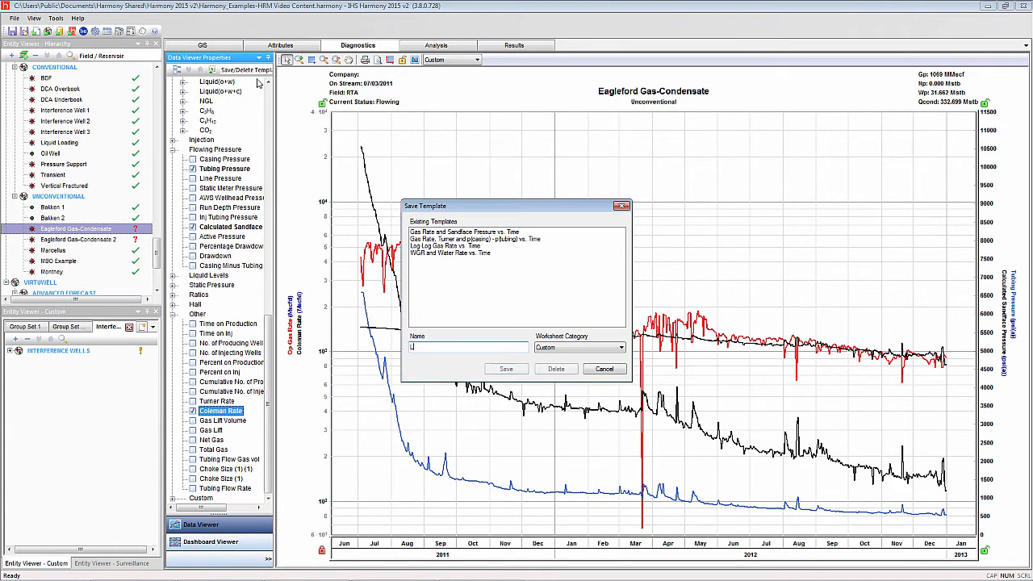
{"action": "type", "text": "iquid Loading"}
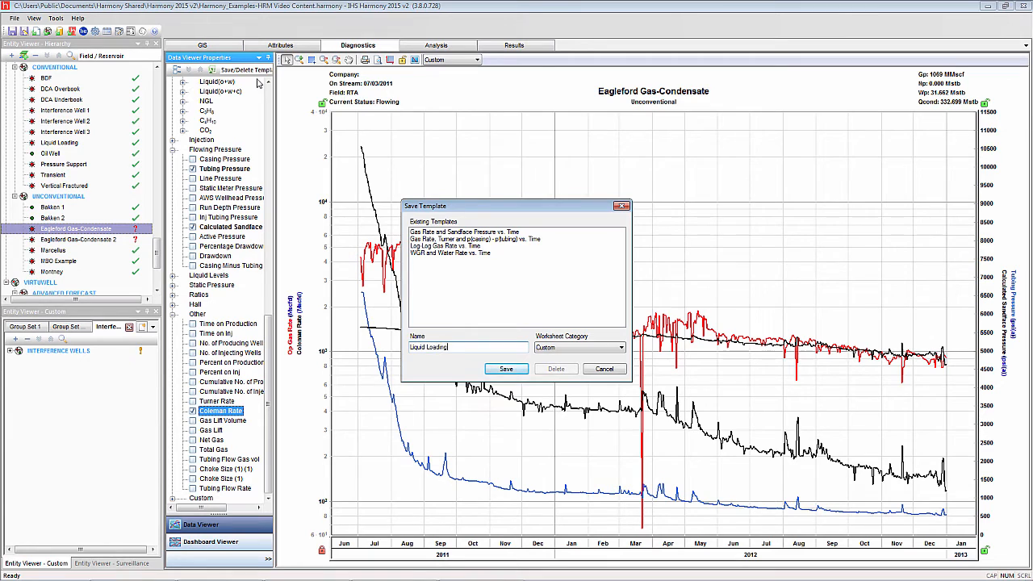
{"action": "key", "text": "Return"}
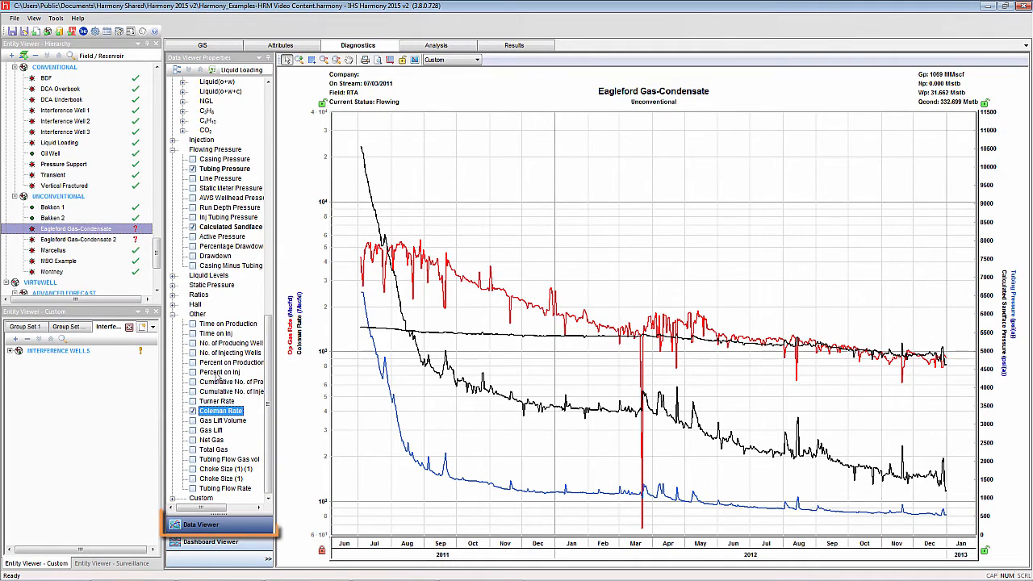
- Load the Liquid Loading dashboard and replace its WGR and Water Rate vs. Time plot with the Liquid Loading plot
{"action": "left_click", "coordinate": [210, 541]}
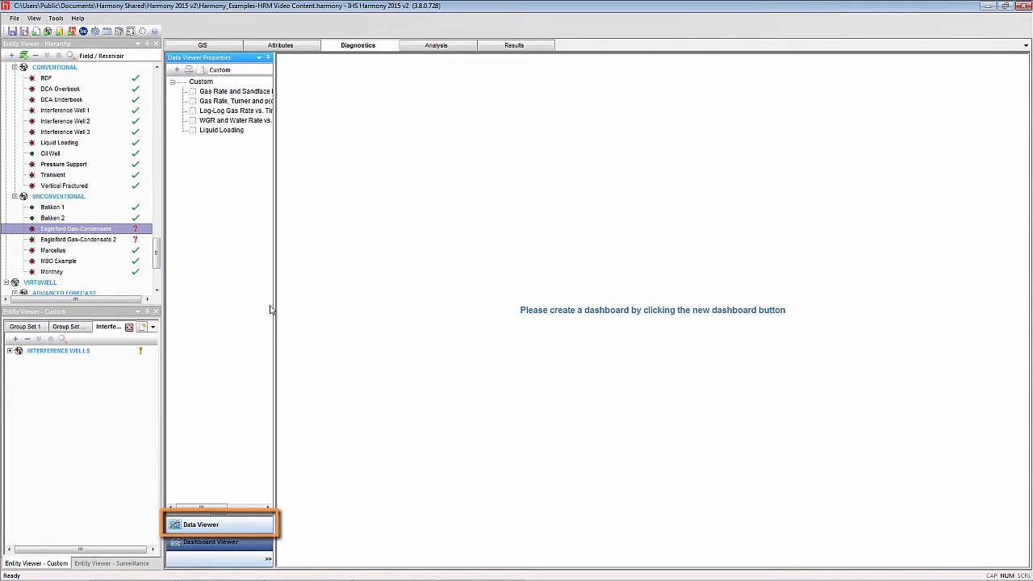
{"action": "left_click", "coordinate": [234, 71]}
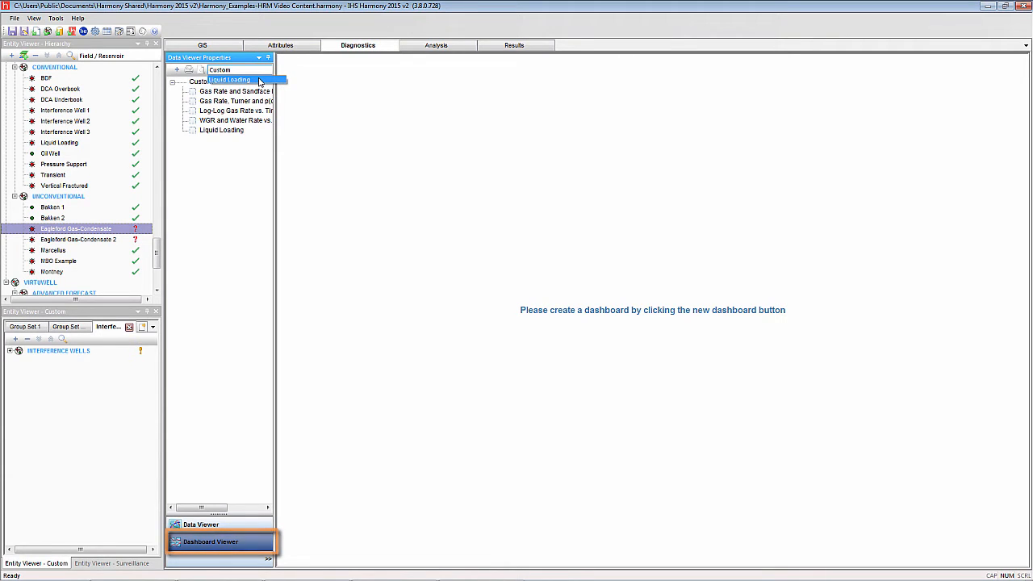
{"action": "left_click", "coordinate": [259, 80]}
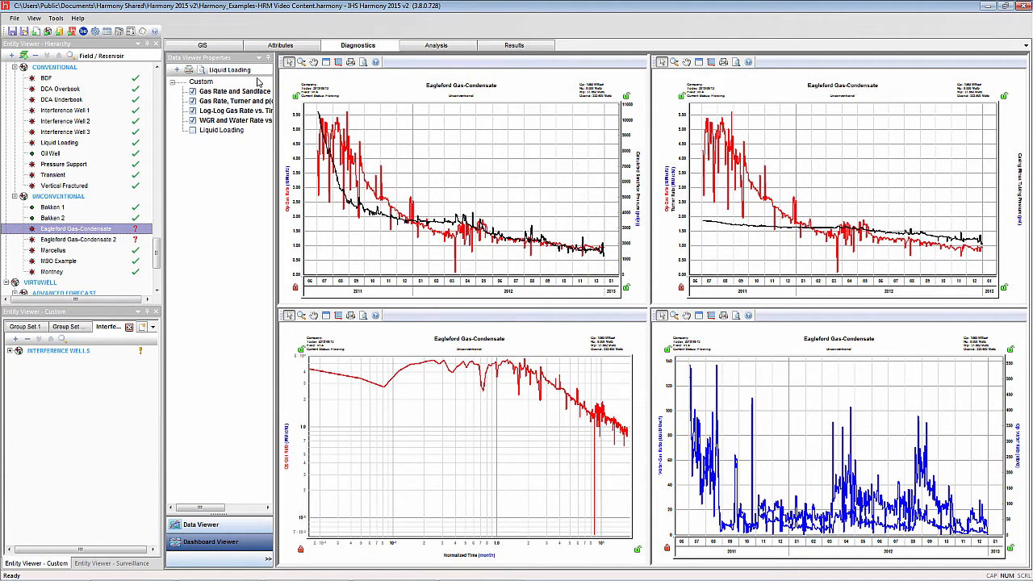
{"action": "left_click", "coordinate": [193, 121]}
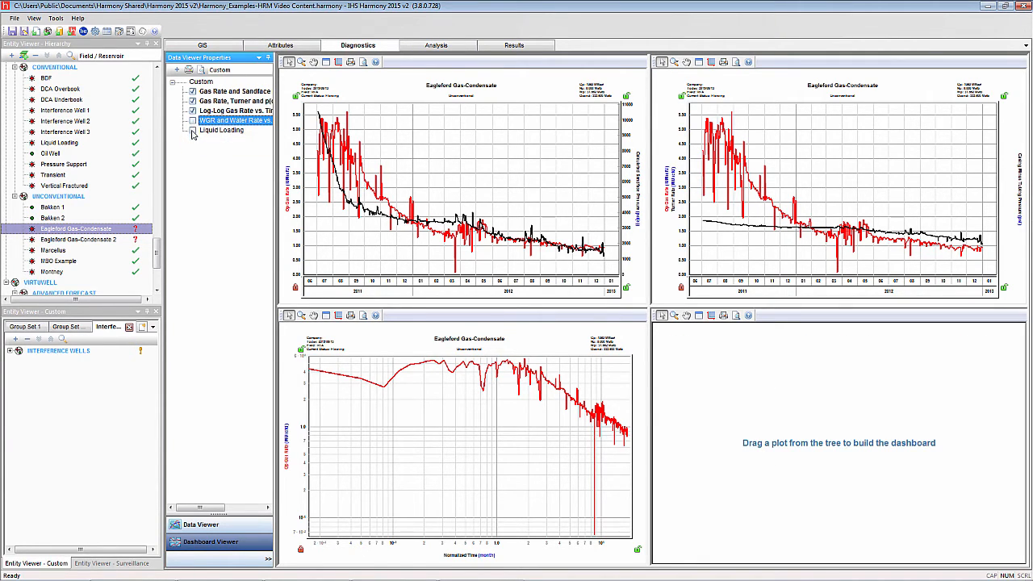
{"action": "left_click", "coordinate": [193, 131]}
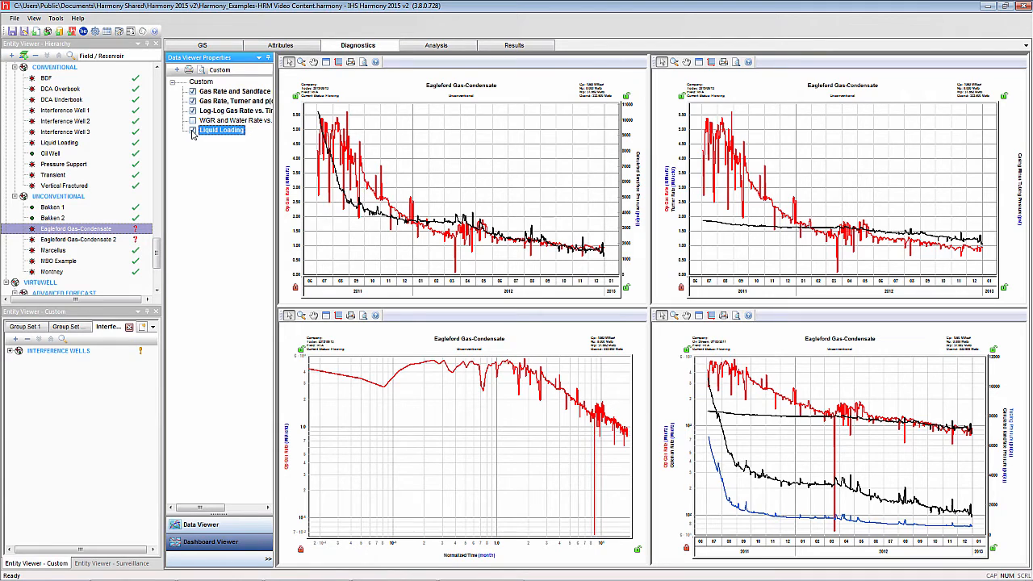
- Open Eagleford Gas-Condensate 2 for analysis and review its gas, geomechanical and relative permeability properties in the editors
{"action": "double_click", "coordinate": [93, 240]}
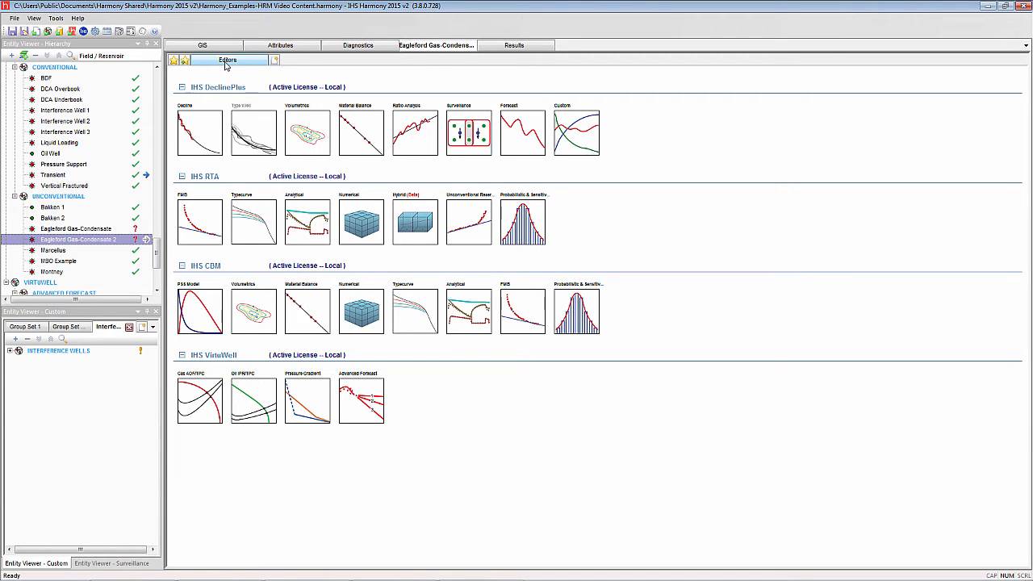
{"action": "left_click", "coordinate": [226, 65]}
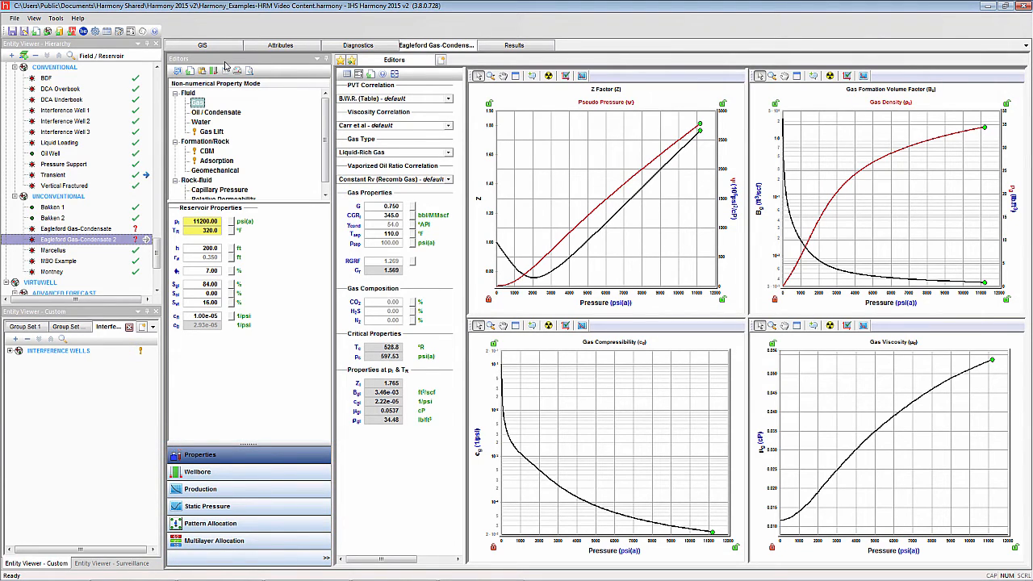
{"action": "left_click", "coordinate": [216, 170]}
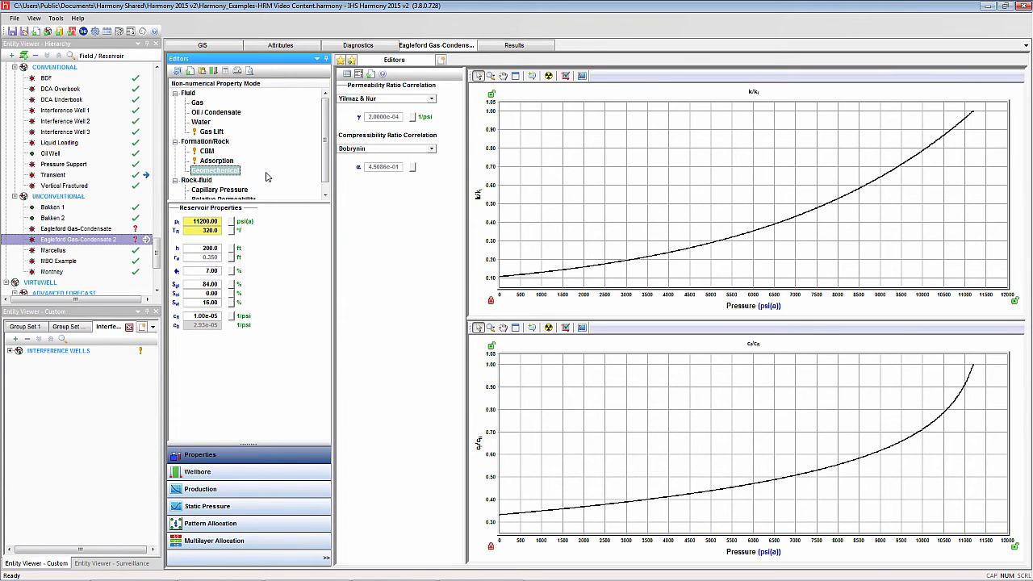
{"action": "left_click", "coordinate": [232, 198]}
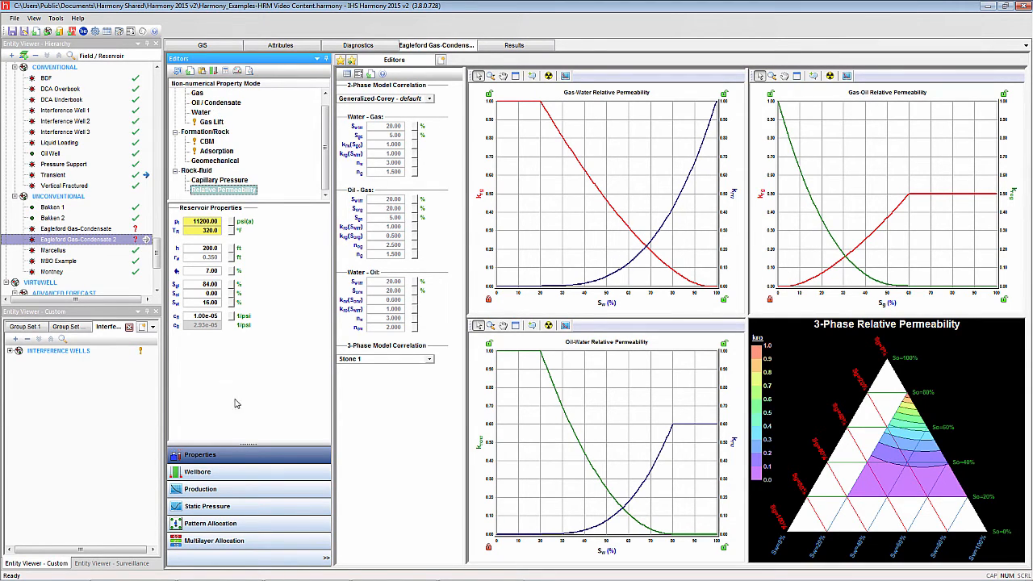
- Review the well's wellbore configuration, temperature profile and deviation survey, and enlarge the wellbore schematic
{"action": "left_click", "coordinate": [255, 476]}
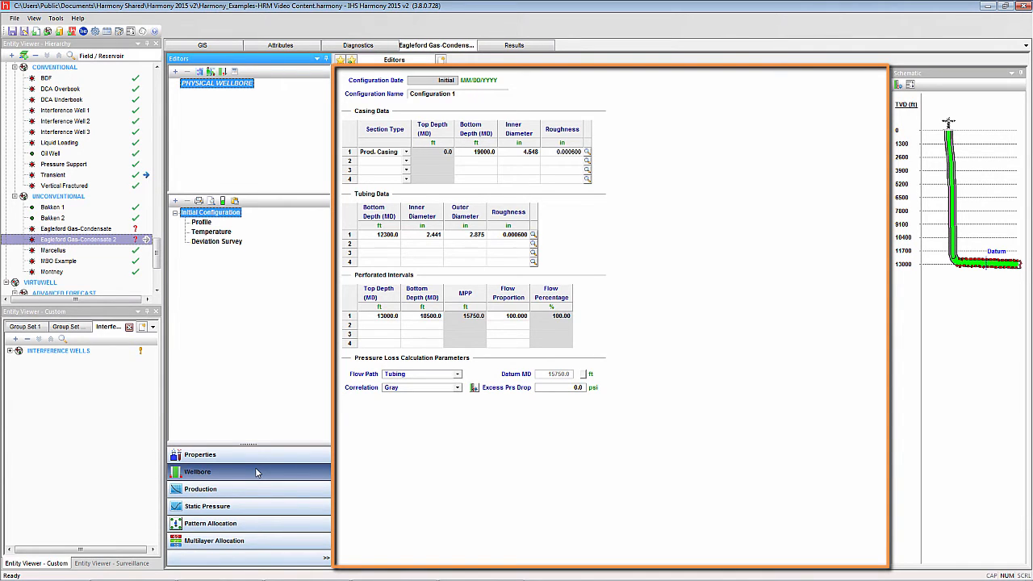
{"action": "left_click", "coordinate": [222, 232]}
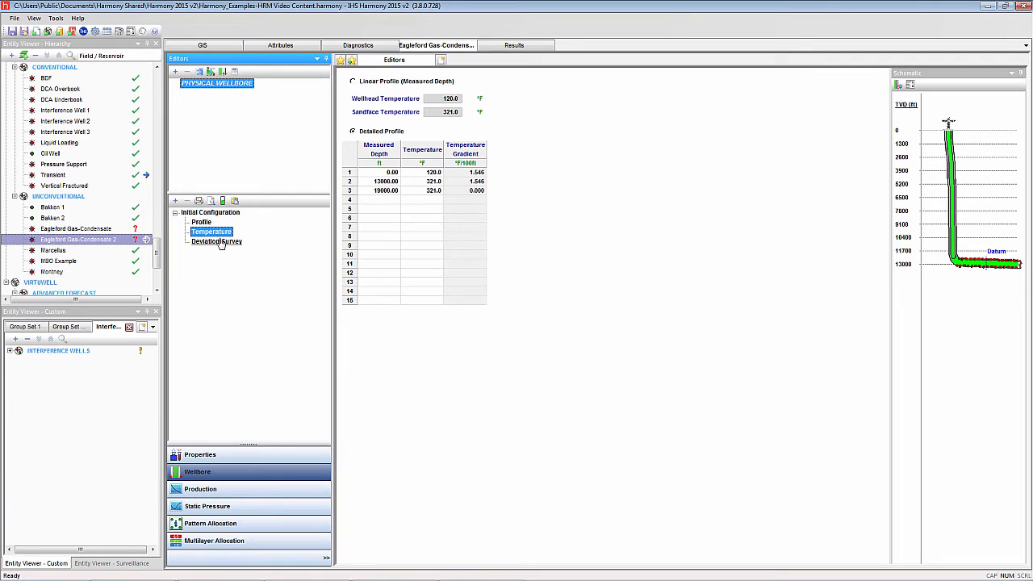
{"action": "left_click", "coordinate": [221, 242]}
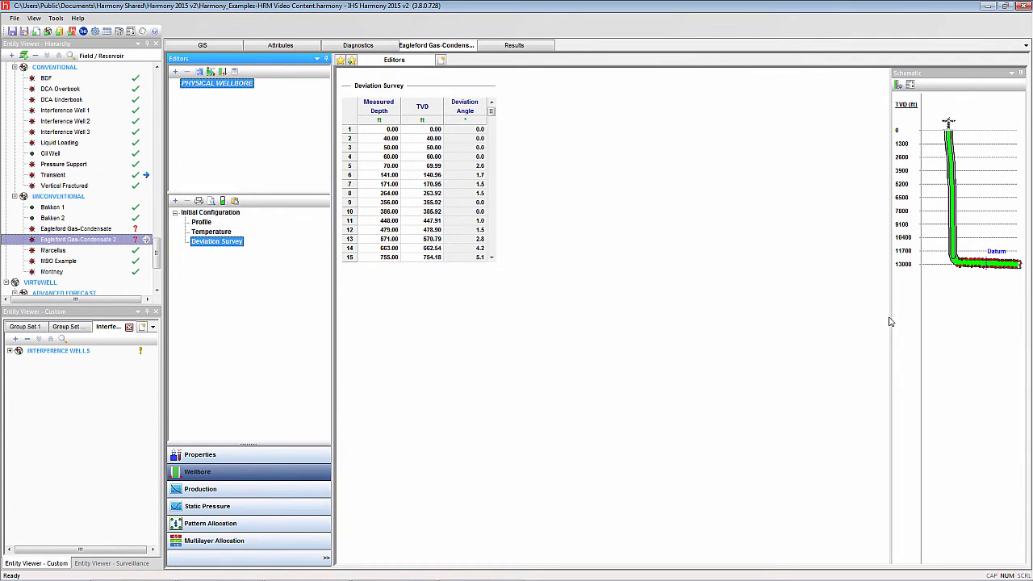
{"action": "left_click_drag", "start_coordinate": [887, 322], "coordinate": [714, 304]}
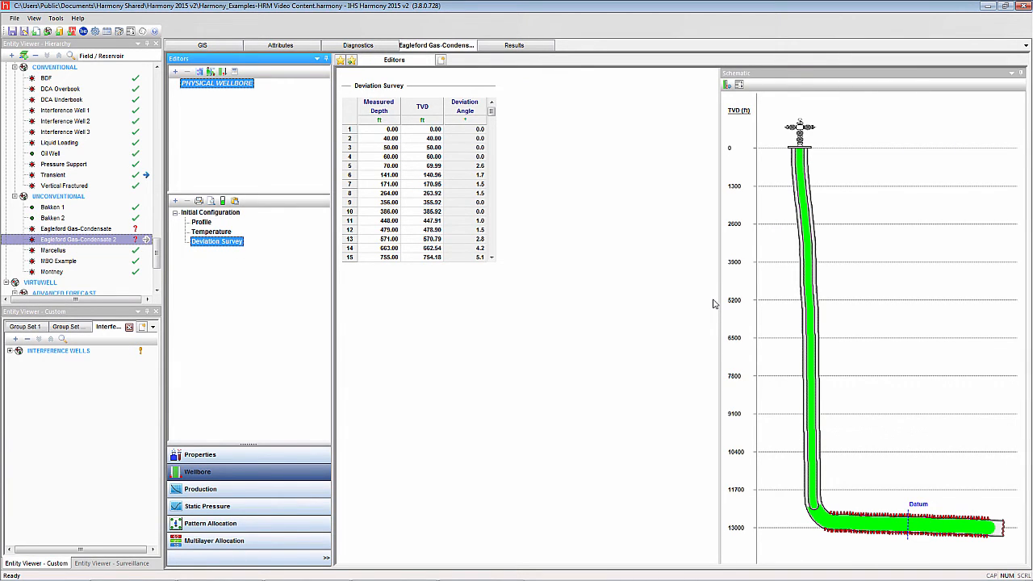
- Review the well's production data, static pressure, pattern allocation and multilayer allocation editors
{"action": "left_click", "coordinate": [288, 489]}
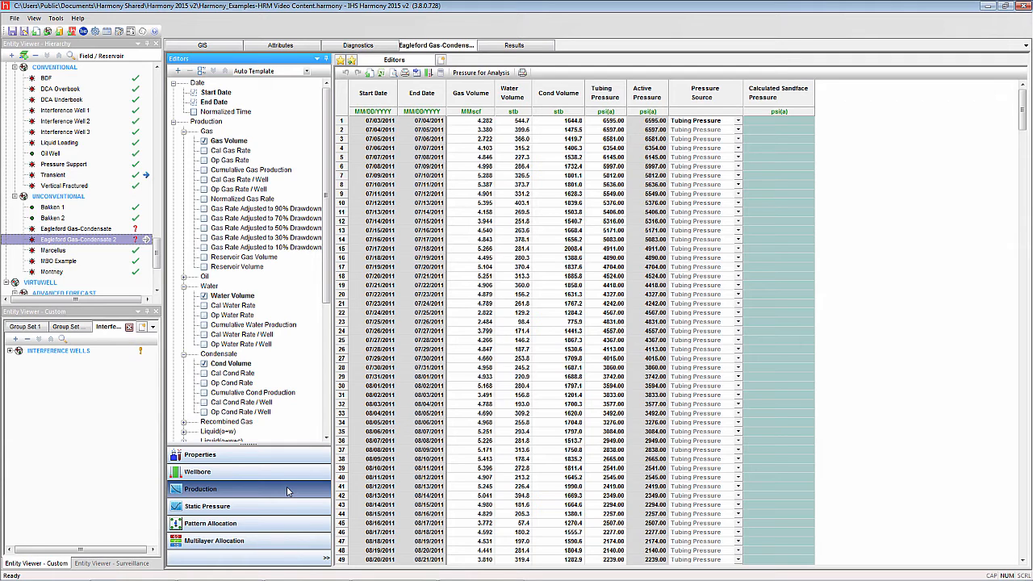
{"action": "left_click", "coordinate": [285, 506]}
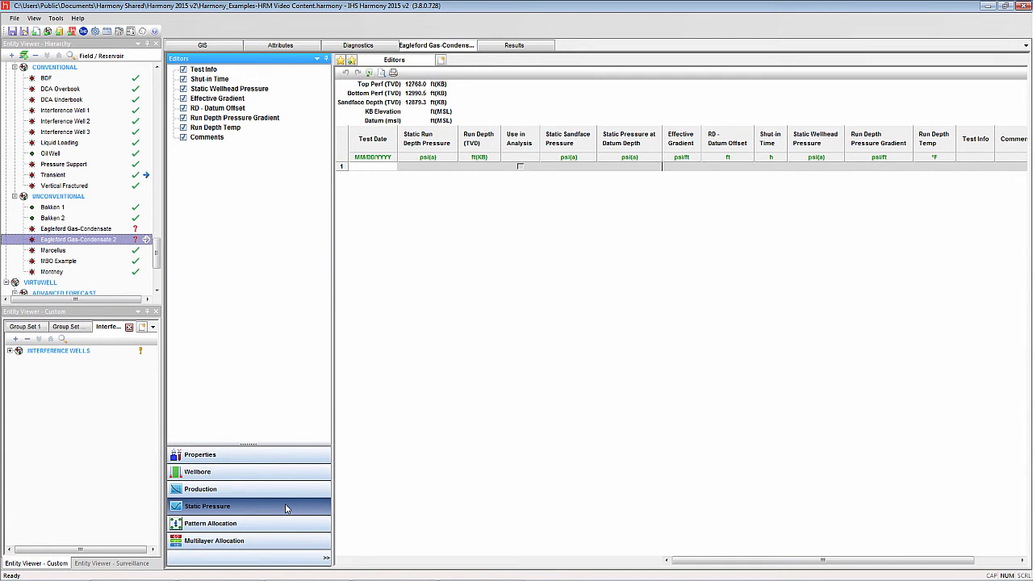
{"action": "left_click", "coordinate": [281, 523]}
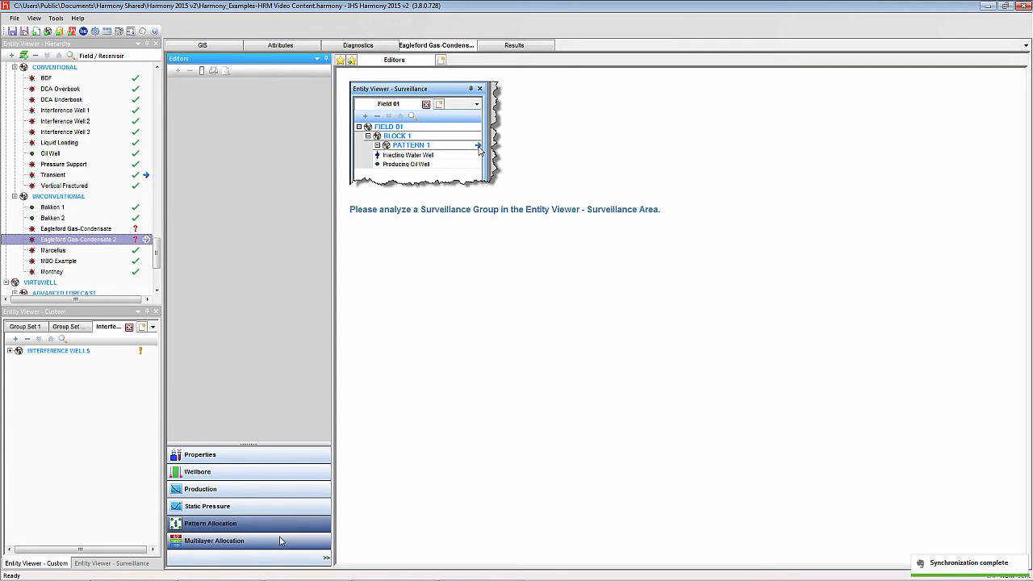
{"action": "left_click", "coordinate": [281, 542]}
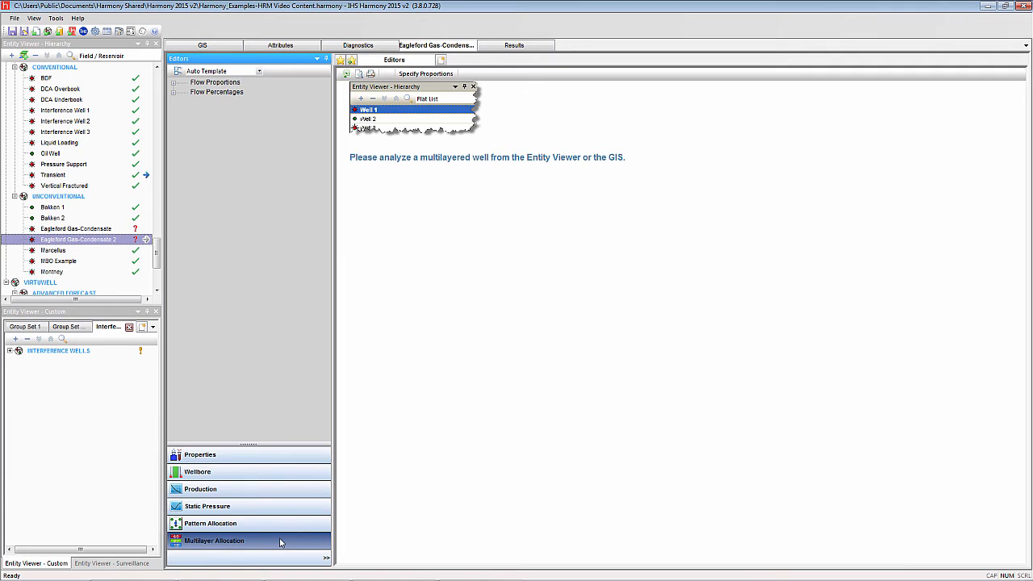
- Add a DeclinePlus gas decline worksheet for the well that plots gas rate against time
{"action": "left_click", "coordinate": [441, 62]}
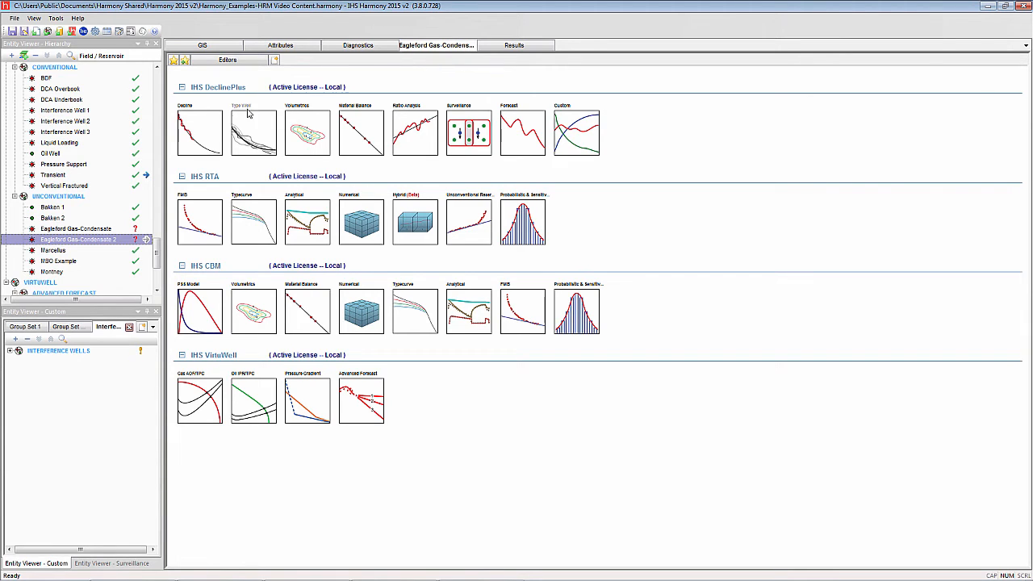
{"action": "left_click", "coordinate": [204, 139]}
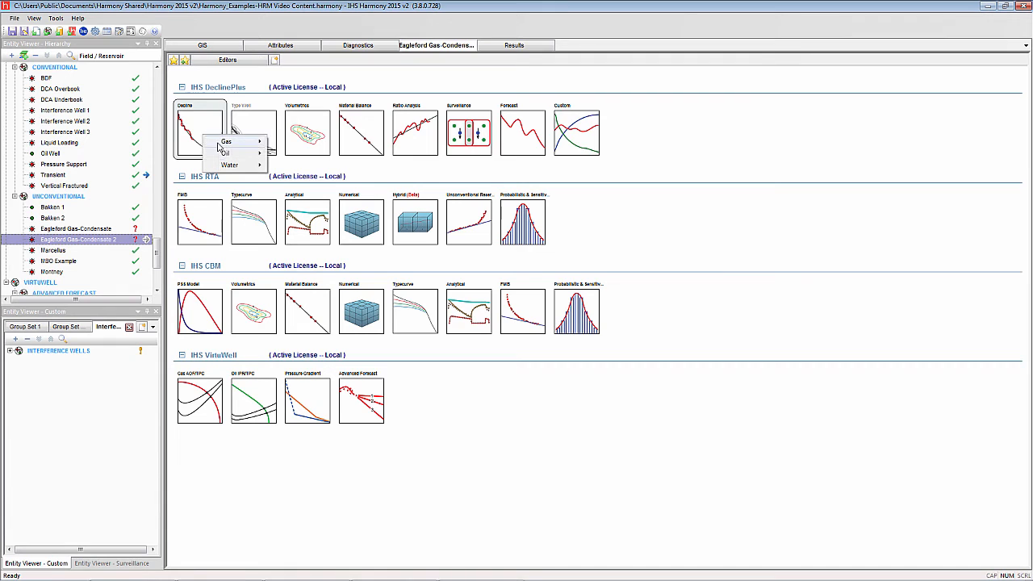
{"action": "mouse_move", "coordinate": [242, 142]}
{"action": "left_click", "coordinate": [284, 153]}
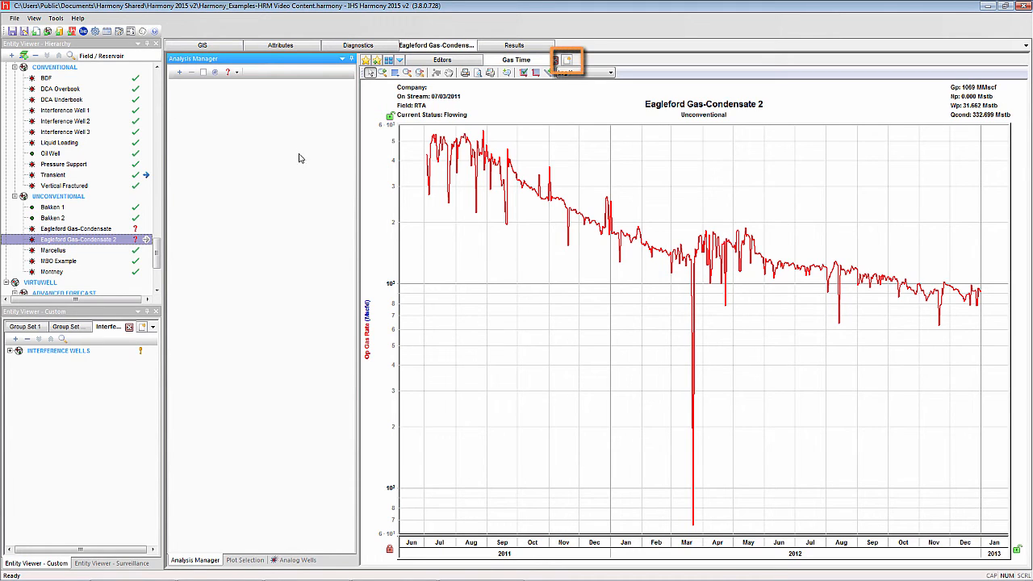
{"action": "left_click", "coordinate": [489, 121]}
- Add a gas decline worksheet plotted against cumulative production and create a Gas - Decline analysis on it
{"action": "left_click", "coordinate": [566, 60]}
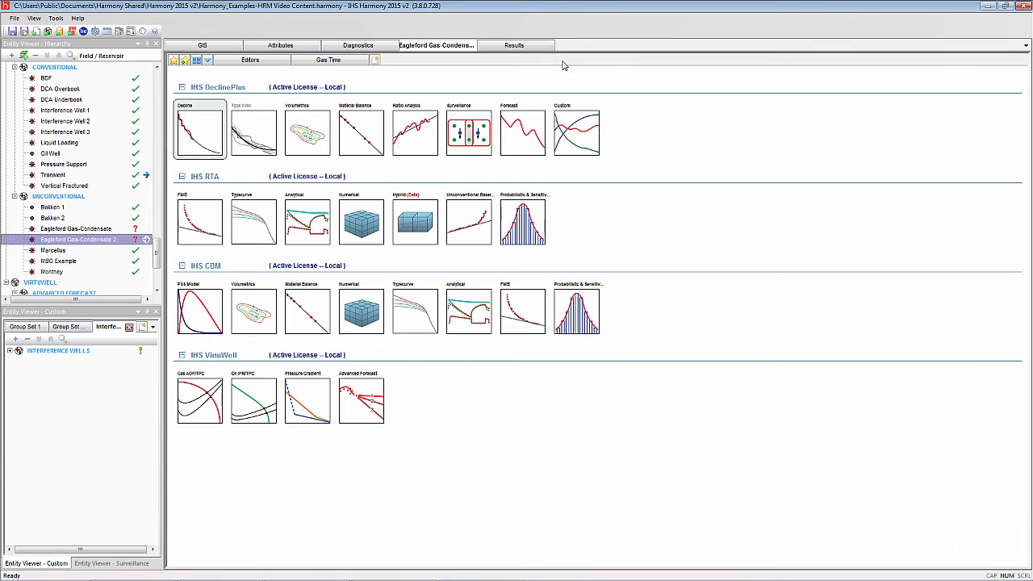
{"action": "left_click", "coordinate": [190, 128]}
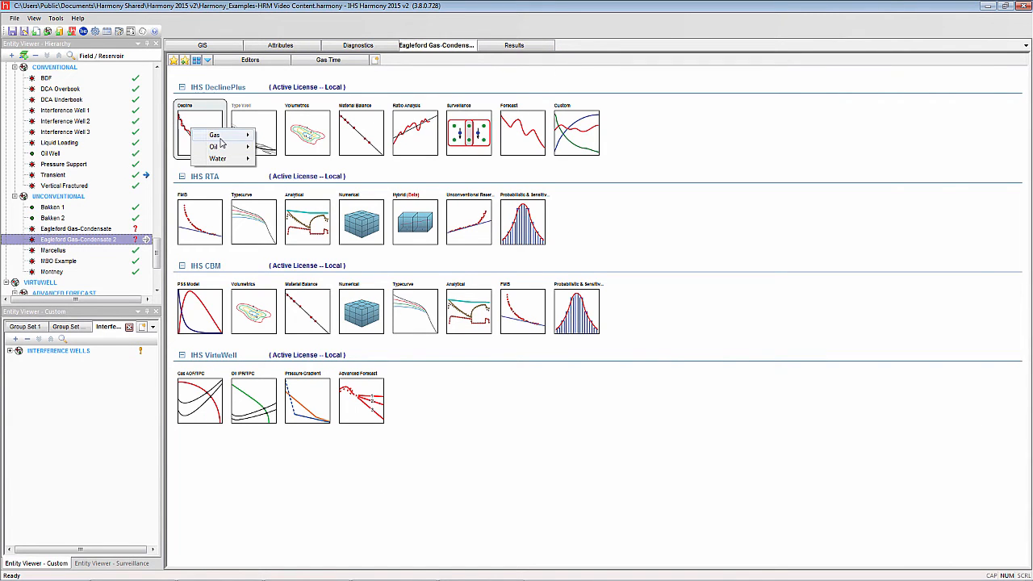
{"action": "mouse_move", "coordinate": [227, 139]}
{"action": "left_click", "coordinate": [279, 136]}
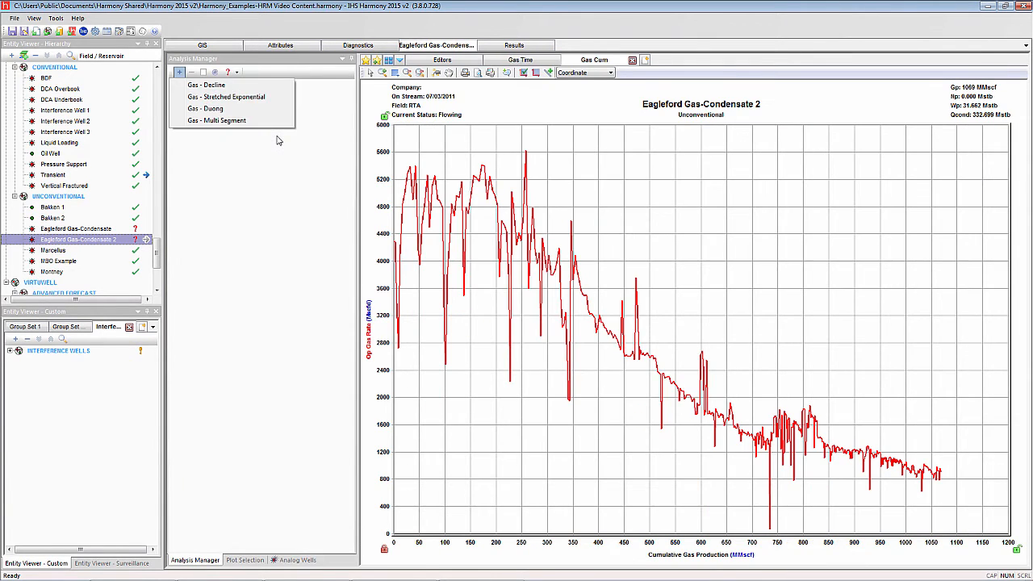
{"action": "left_click", "coordinate": [180, 73]}
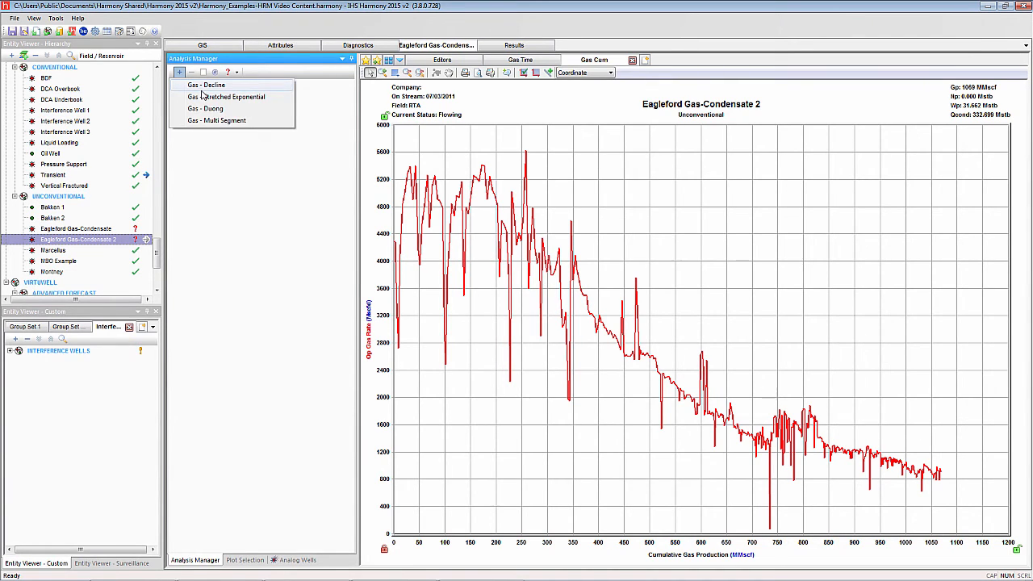
{"action": "left_click", "coordinate": [204, 87]}
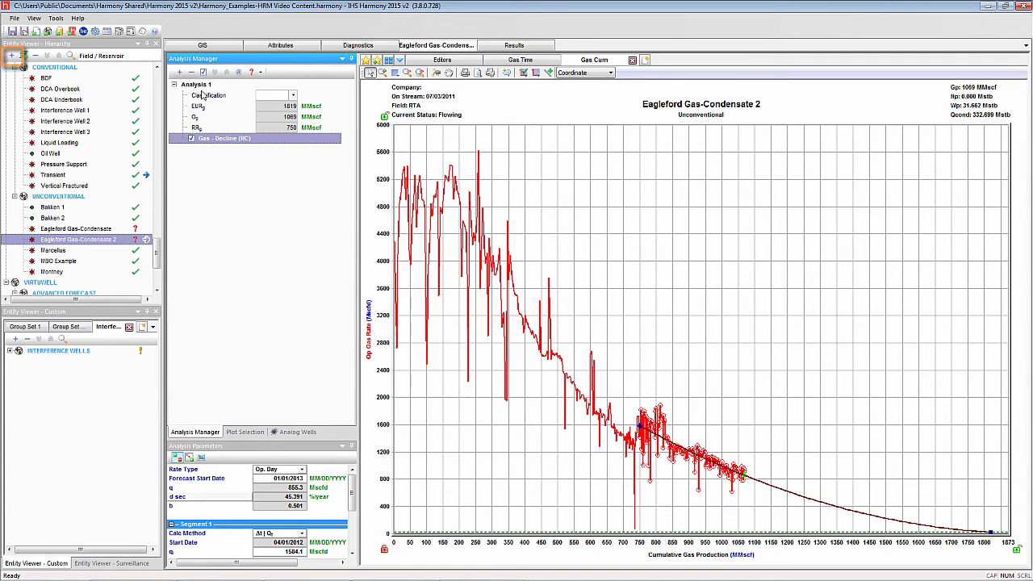
- List the results for Bakken 1 through Eagleford Gas-Condensate 2 in the Results Viewer with the gas OGIP and EUR columns
{"action": "left_click", "coordinate": [495, 46]}
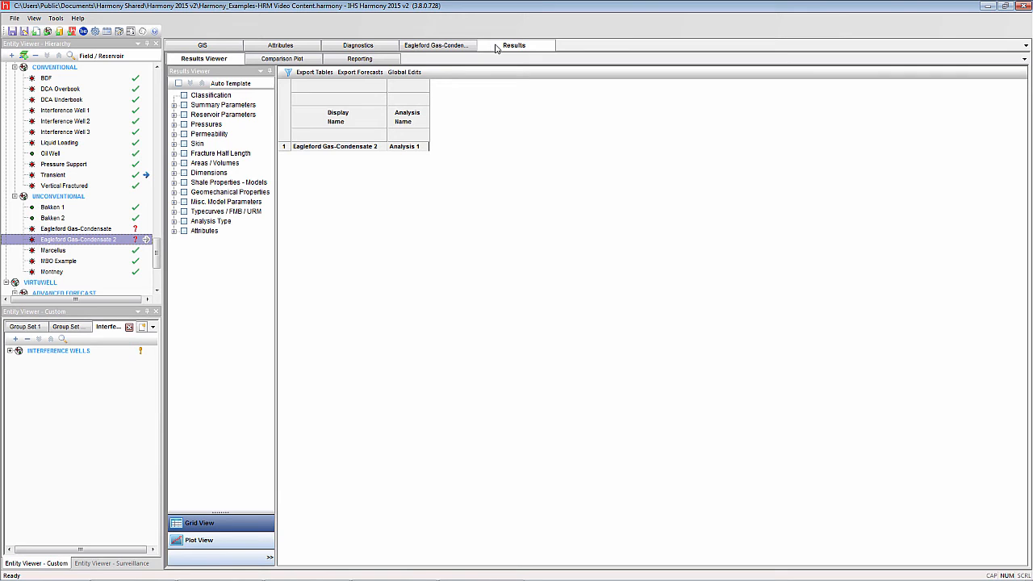
{"action": "left_click", "coordinate": [71, 208], "text": "shift"}
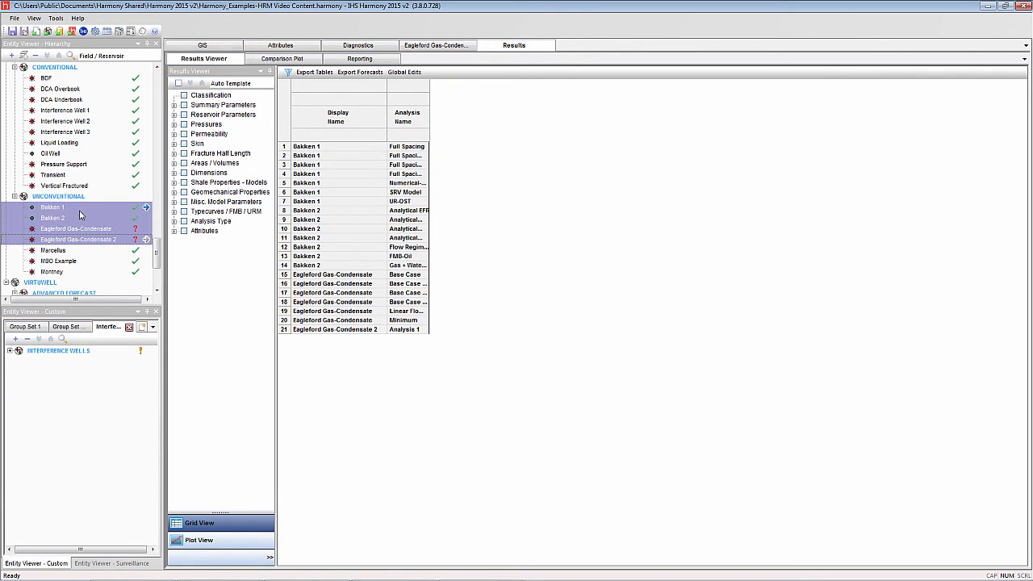
{"action": "left_click", "coordinate": [174, 106]}
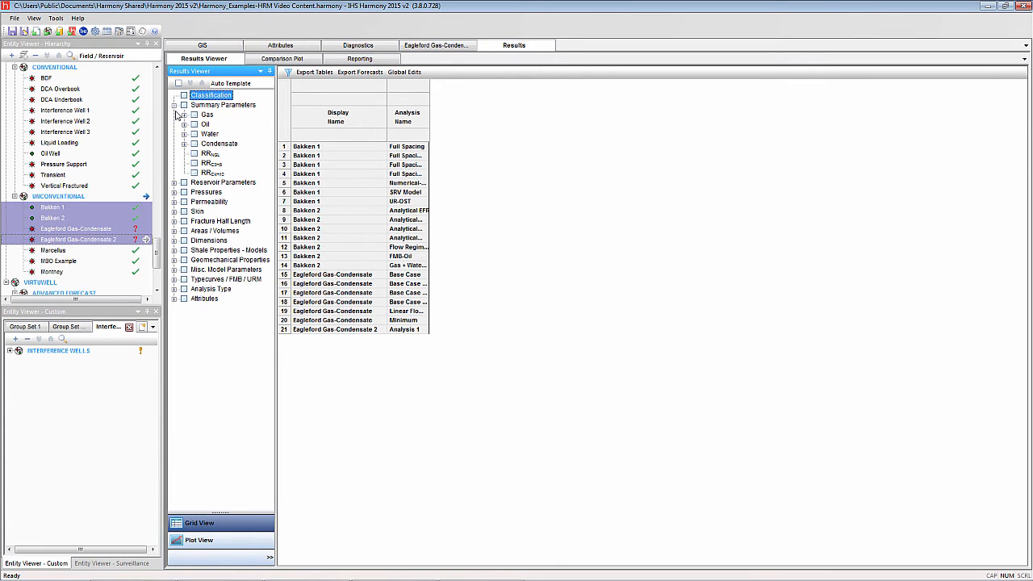
{"action": "left_click", "coordinate": [184, 116]}
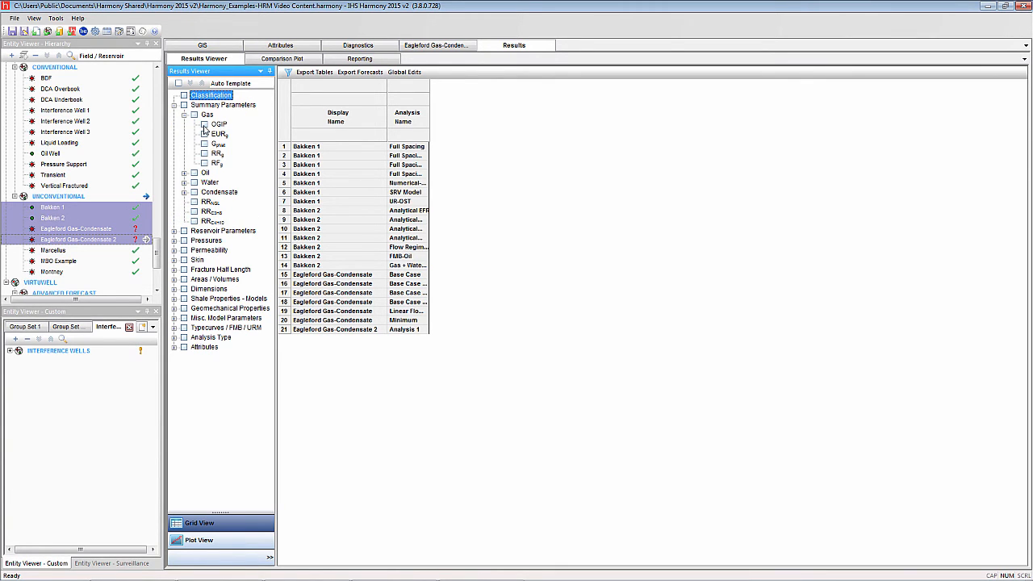
{"action": "left_click", "coordinate": [204, 124]}
{"action": "left_click", "coordinate": [204, 134]}
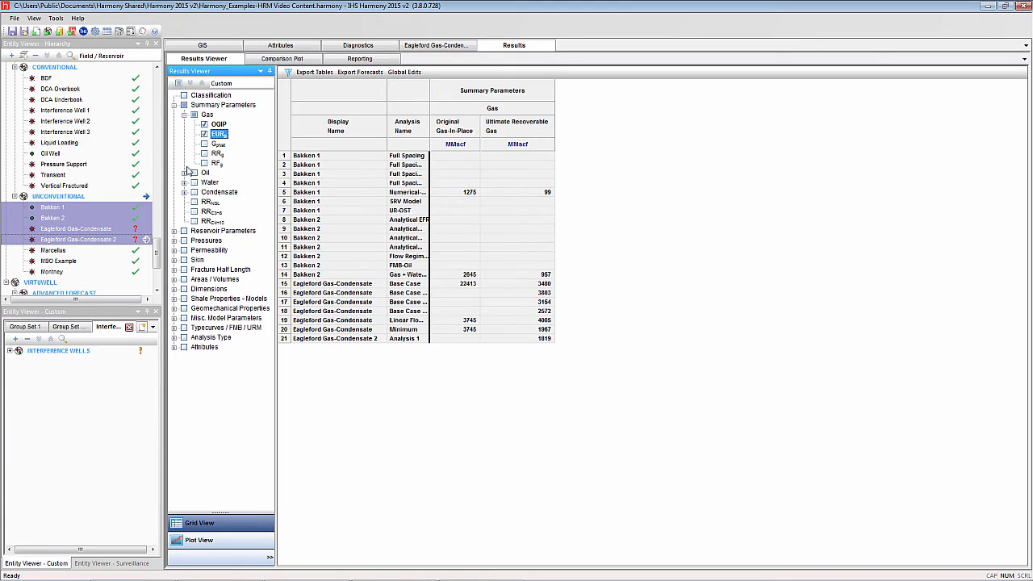
- Add the oil OOIP and EUR summary parameters to the results table
{"action": "left_click", "coordinate": [184, 172]}
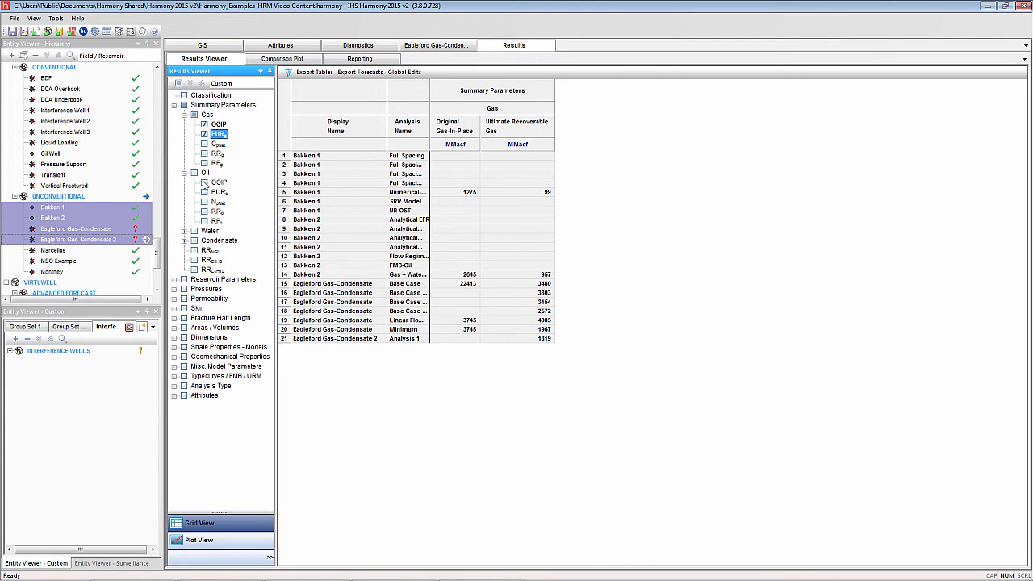
{"action": "left_click", "coordinate": [204, 182]}
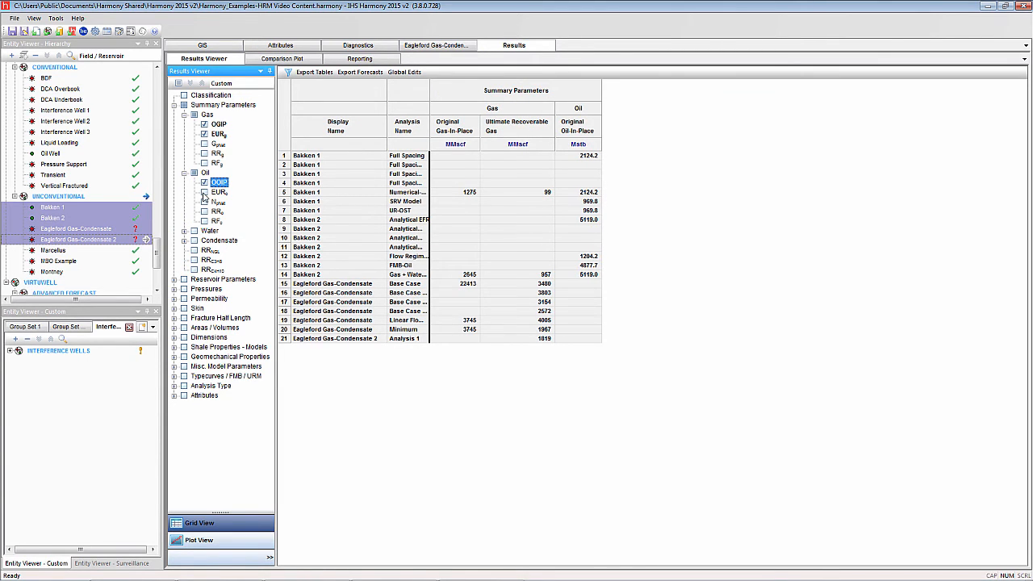
{"action": "left_click", "coordinate": [204, 193]}
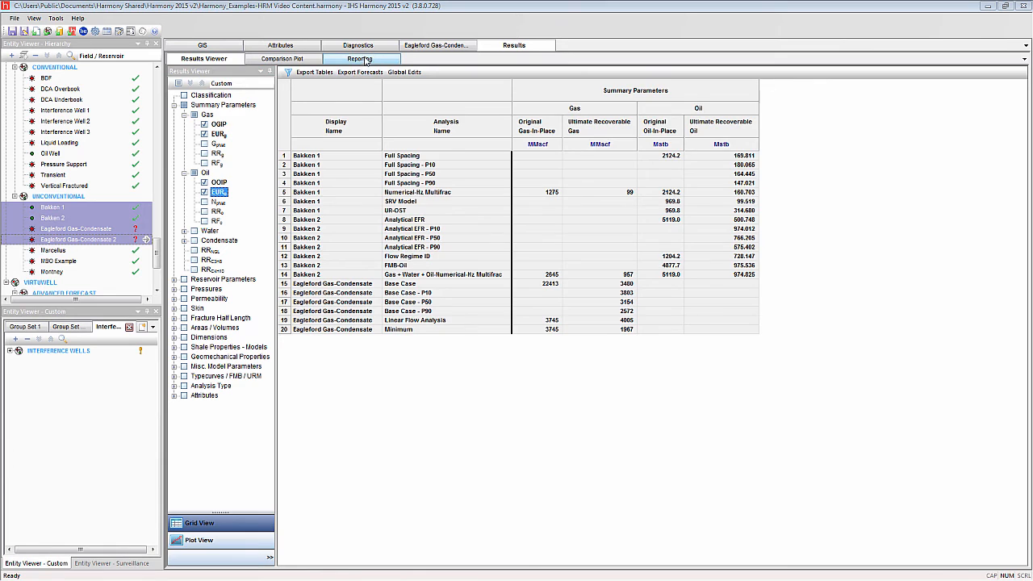
- Preview the Dashboard and Parameters report for Bakken 2's Flow Regime ID analysis, and close the preview
{"action": "left_click", "coordinate": [364, 59]}
{"action": "double_click", "coordinate": [392, 174]}
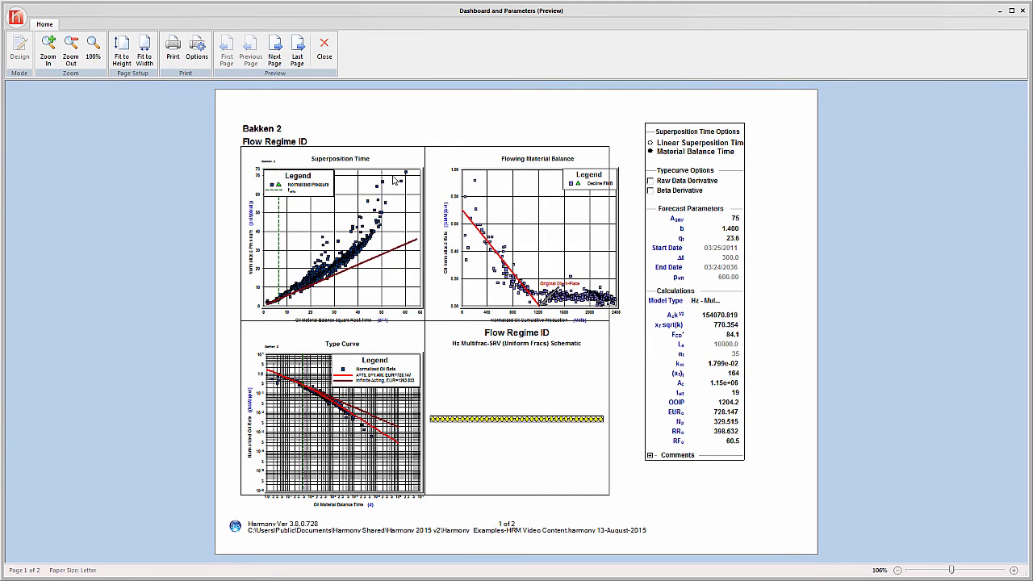
{"action": "left_click", "coordinate": [323, 50]}
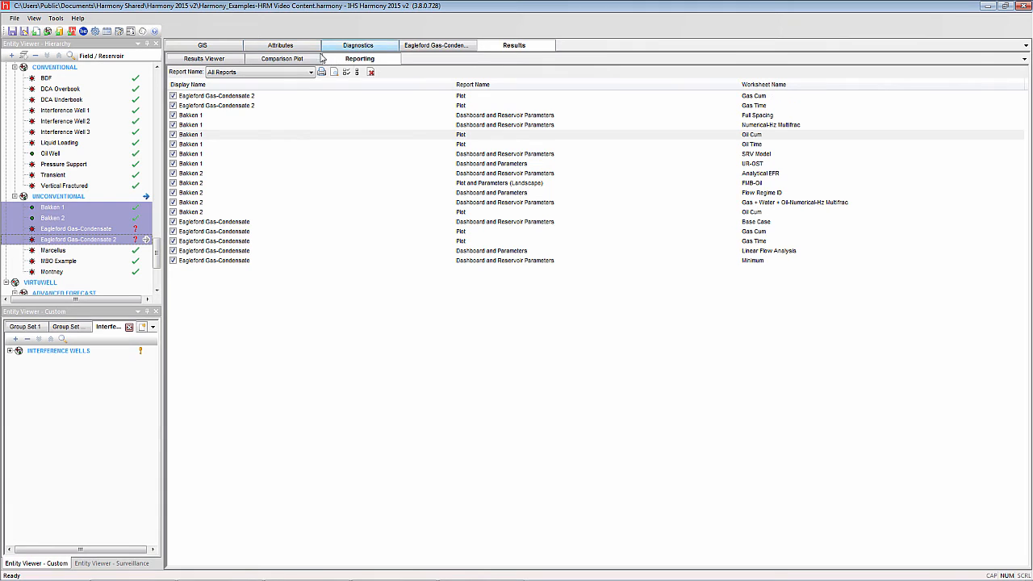
- Send the well's Gas Cum decline plot to a new comparison plot, and view the Calc Sandface Pressure comparison
{"action": "left_click", "coordinate": [297, 58]}
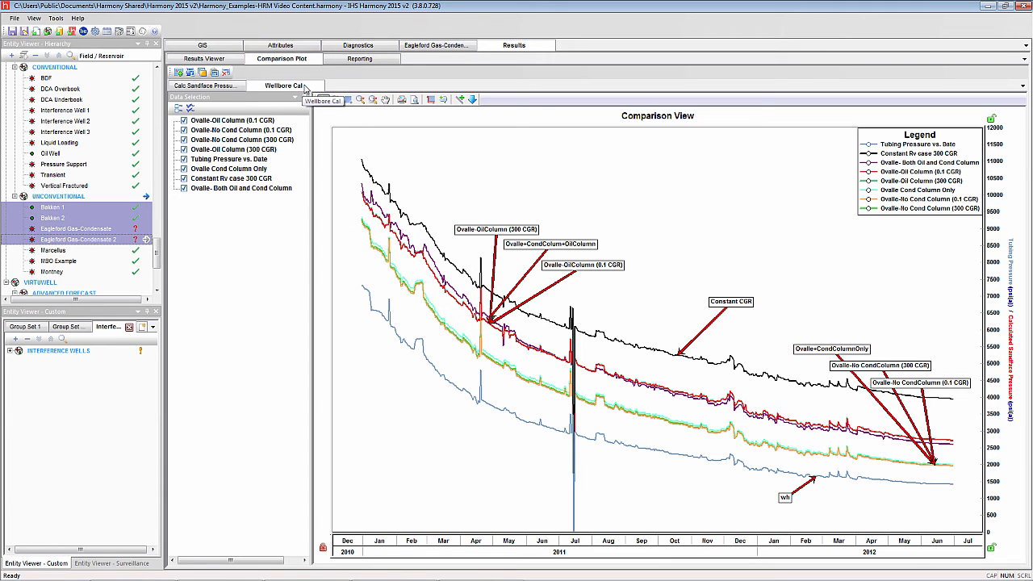
{"action": "left_click", "coordinate": [411, 46]}
{"action": "right_click", "coordinate": [528, 188]}
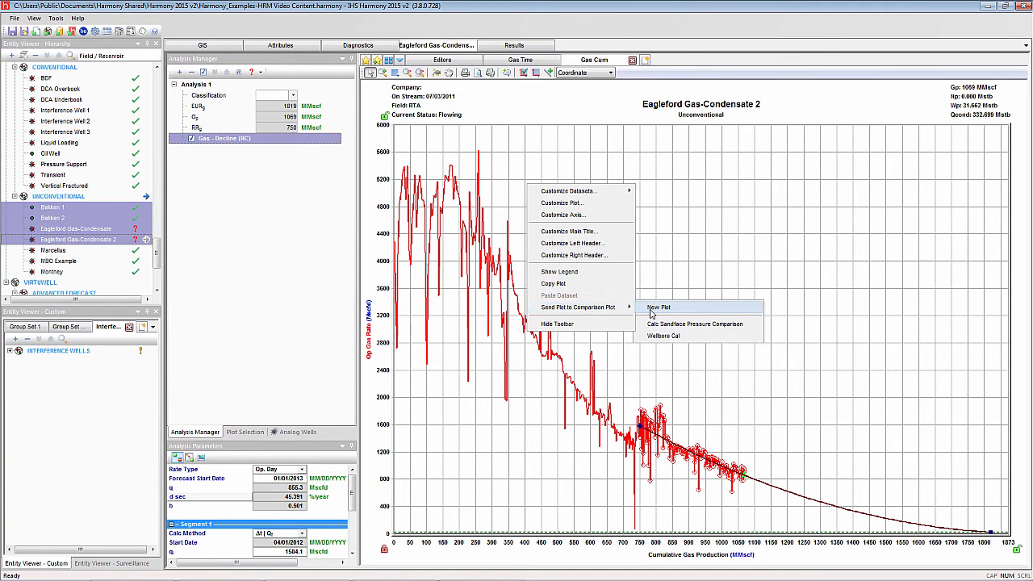
{"action": "left_click", "coordinate": [656, 307]}
{"action": "left_click", "coordinate": [519, 45]}
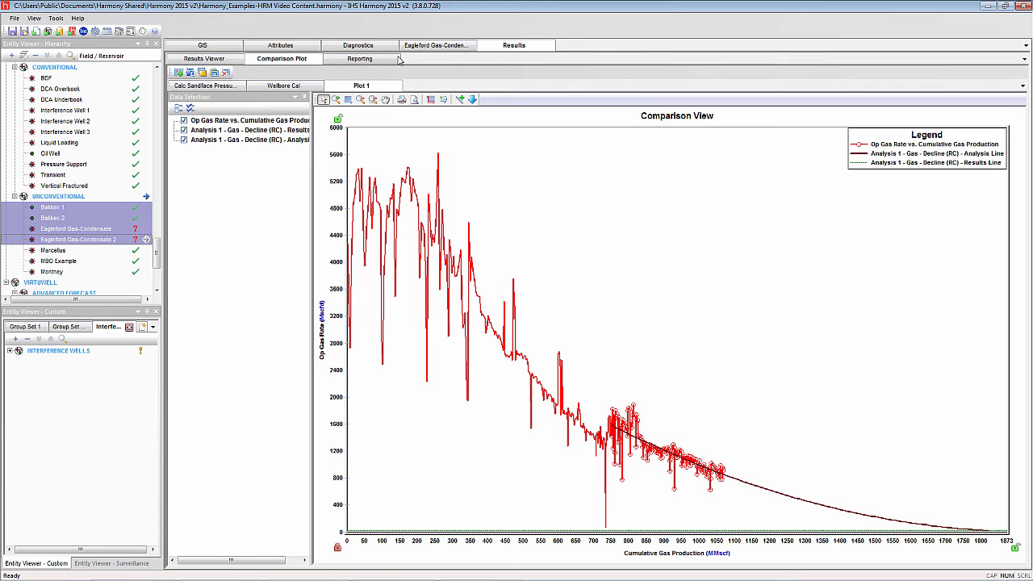
{"action": "left_click", "coordinate": [226, 84]}
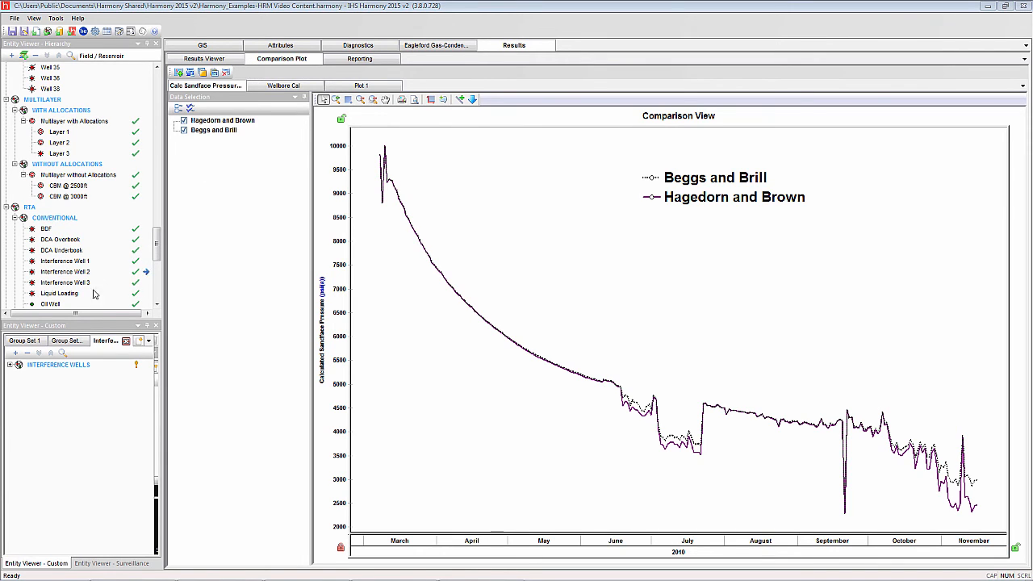
- Float the Entity Viewer - Custom window and dock it beside the Hierarchy viewer as a separate column
{"action": "double_click", "coordinate": [81, 326]}
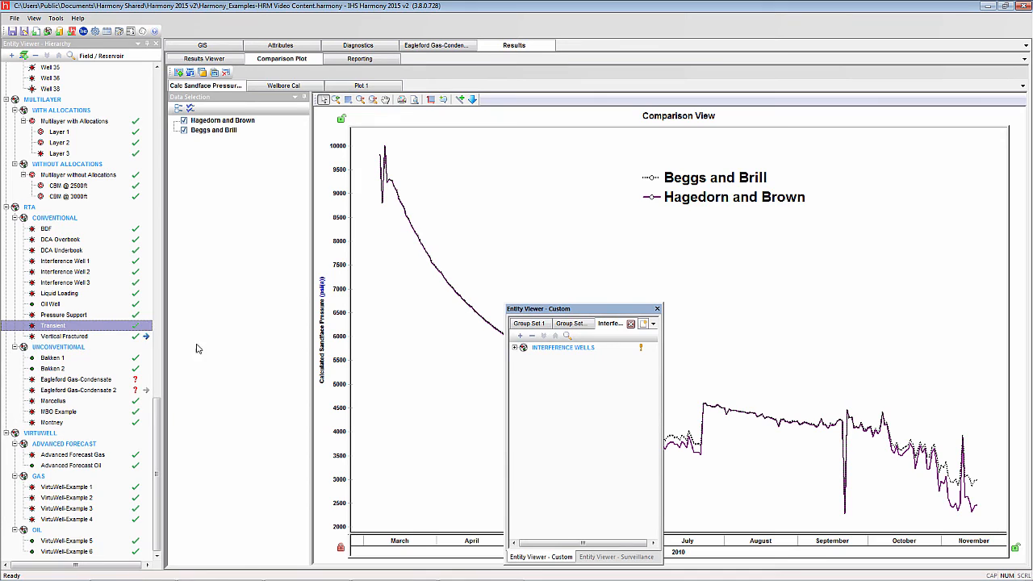
{"action": "double_click", "coordinate": [583, 310]}
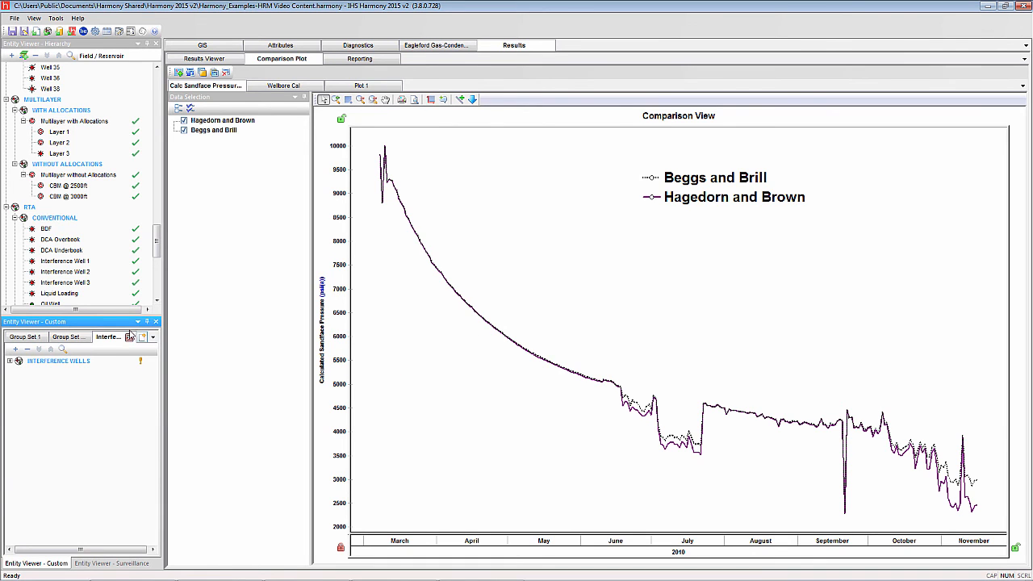
{"action": "left_click_drag", "start_coordinate": [105, 325], "coordinate": [584, 307]}
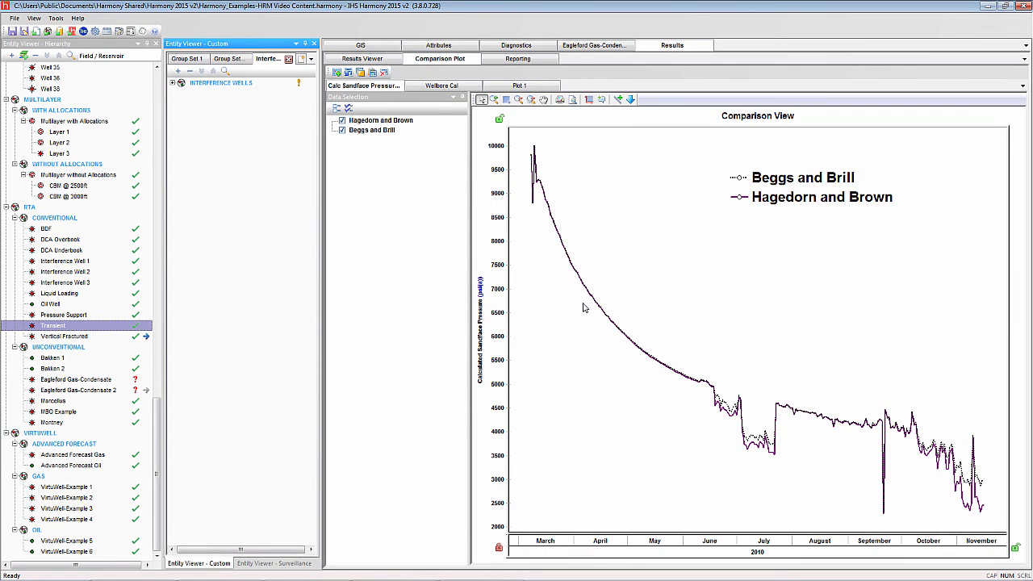
- Undock the Entity Viewer - Custom window and dock it beneath the Hierarchy viewer
{"action": "double_click", "coordinate": [249, 44]}
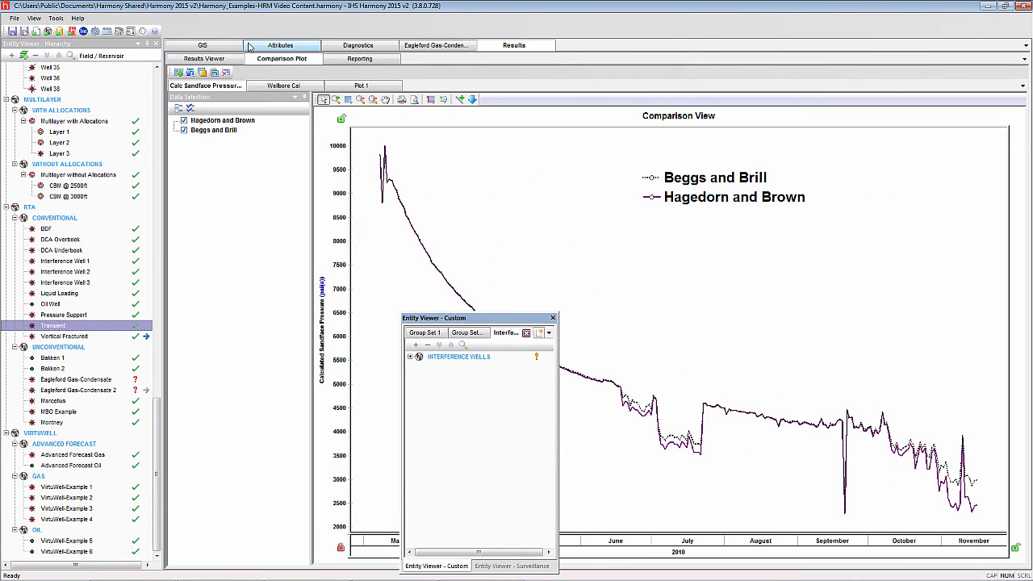
{"action": "left_click_drag", "start_coordinate": [471, 321], "coordinate": [80, 319]}
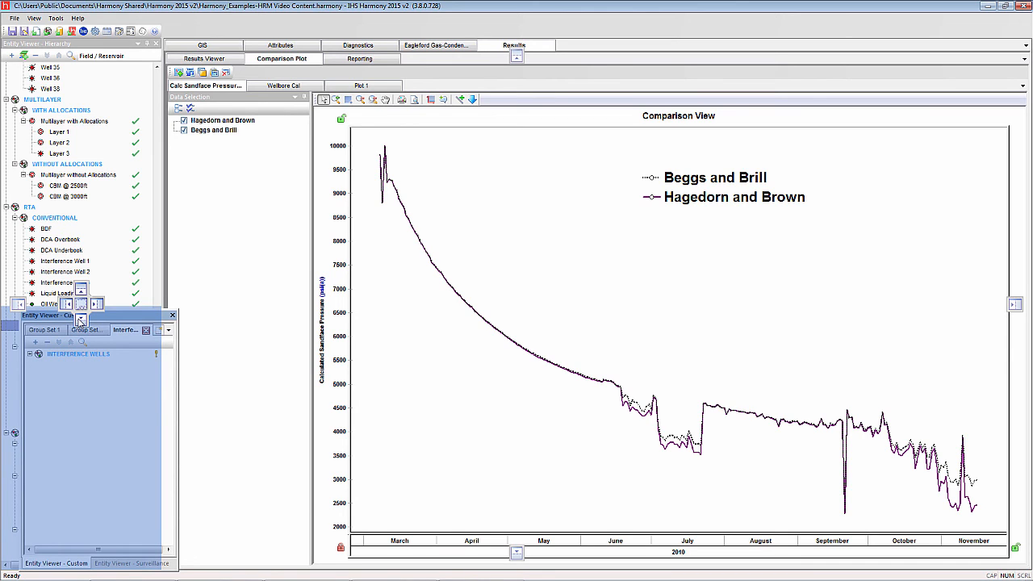
{"action": "left_click_drag", "start_coordinate": [80, 319], "coordinate": [80, 322]}
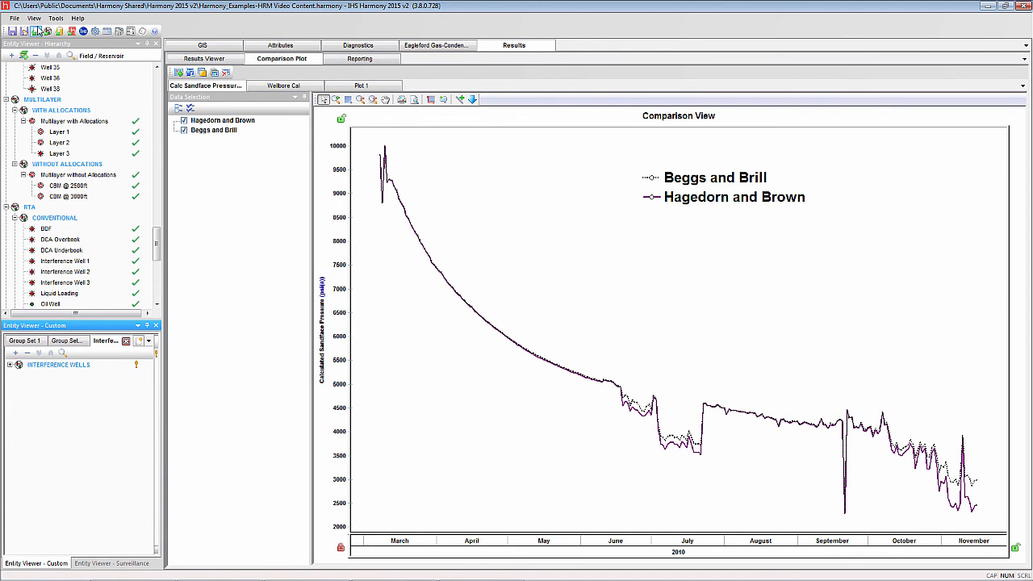
- Show the Status Window among the docking windows
{"action": "left_click", "coordinate": [34, 17]}
{"action": "mouse_move", "coordinate": [50, 31]}
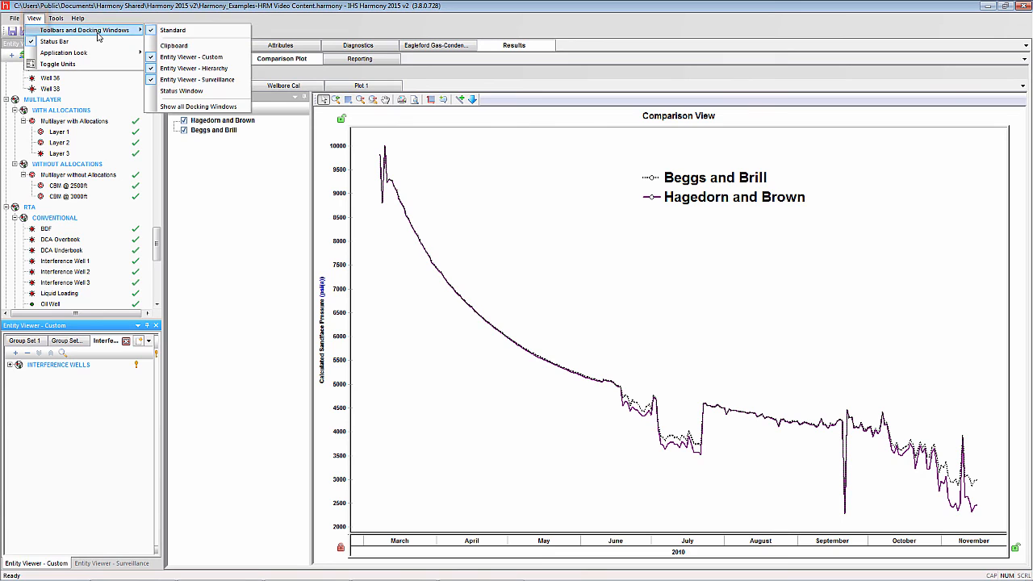
{"action": "left_click", "coordinate": [181, 91]}
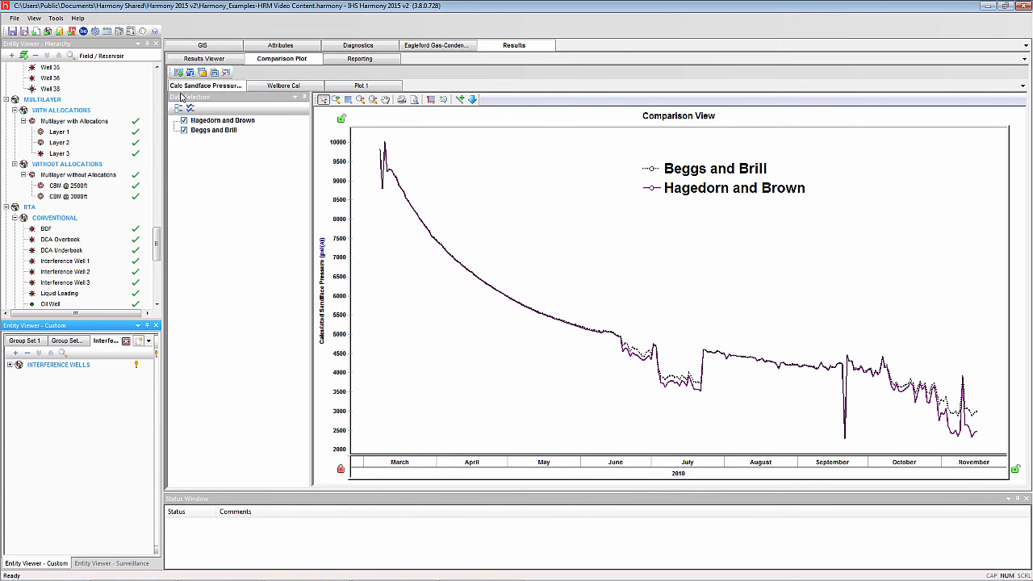